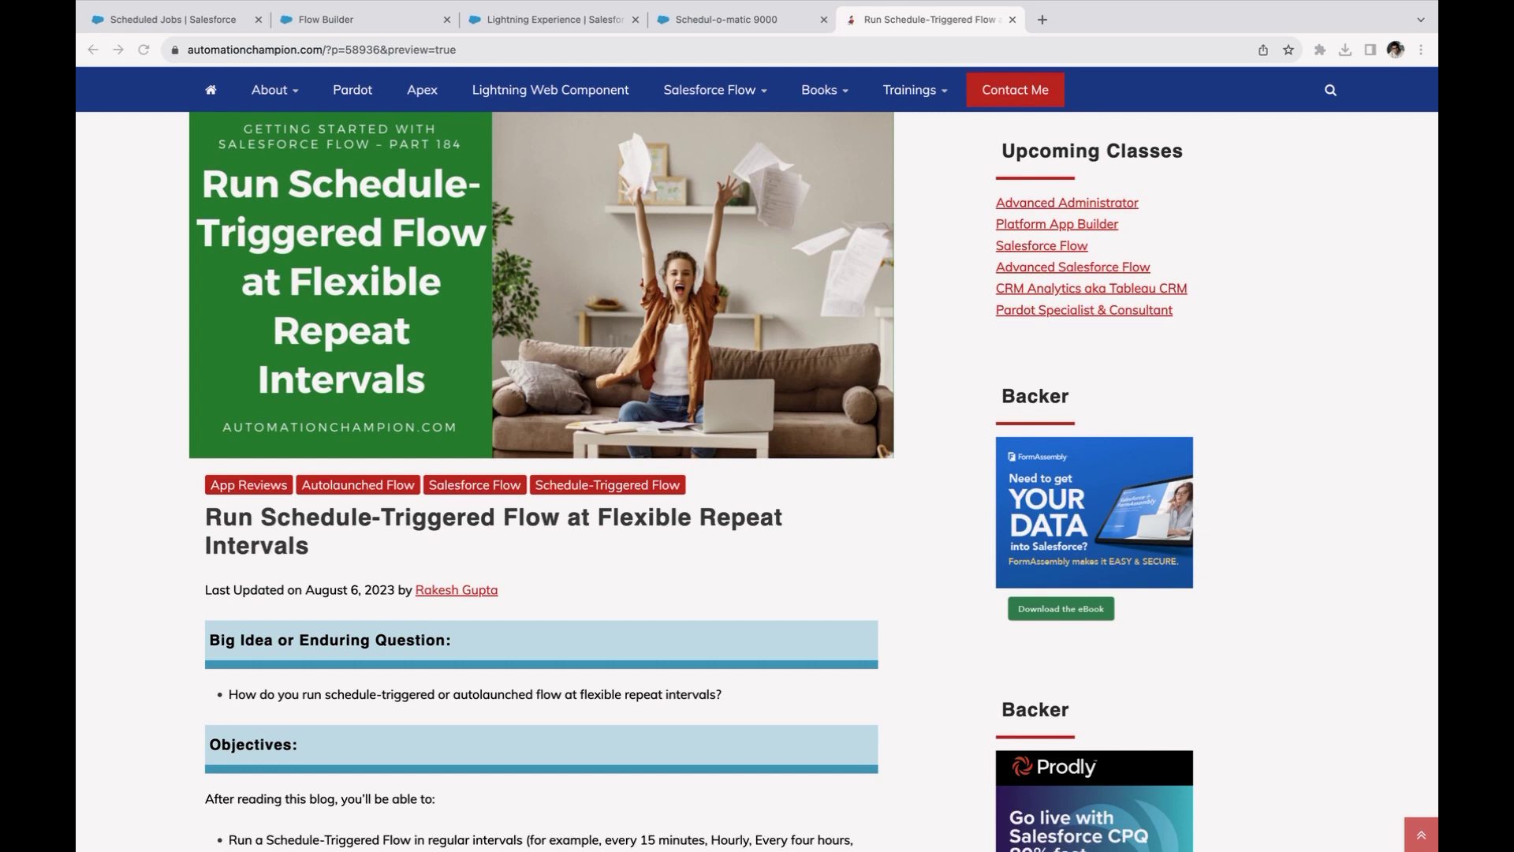
Show that Set a Schedule's Frequency offers only Once, Daily or Weekly.
{"action": "key", "text": "ctrl+2"}
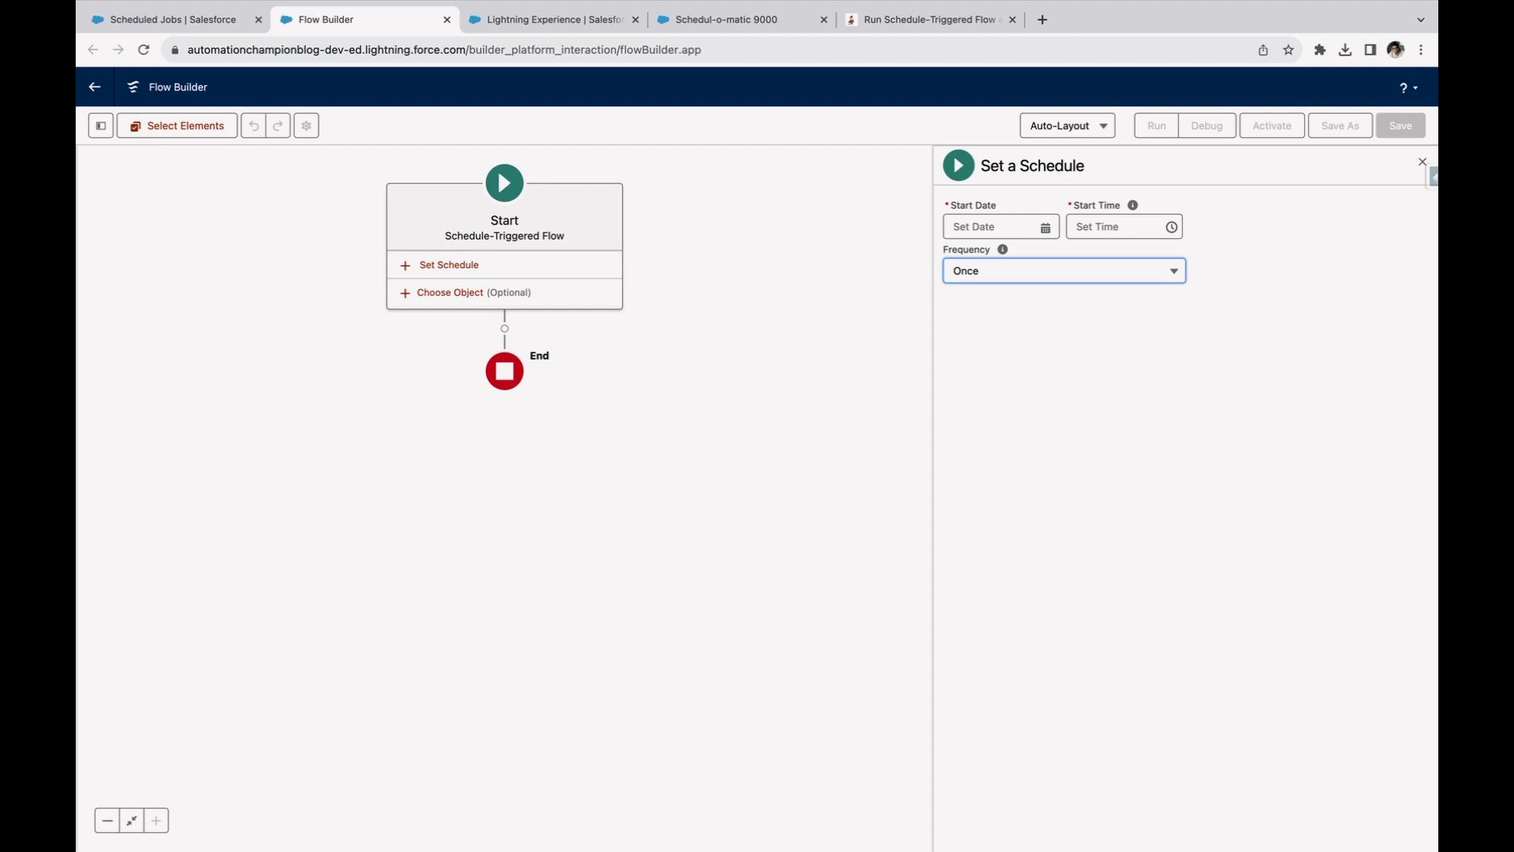
{"action": "key", "text": "Down"}
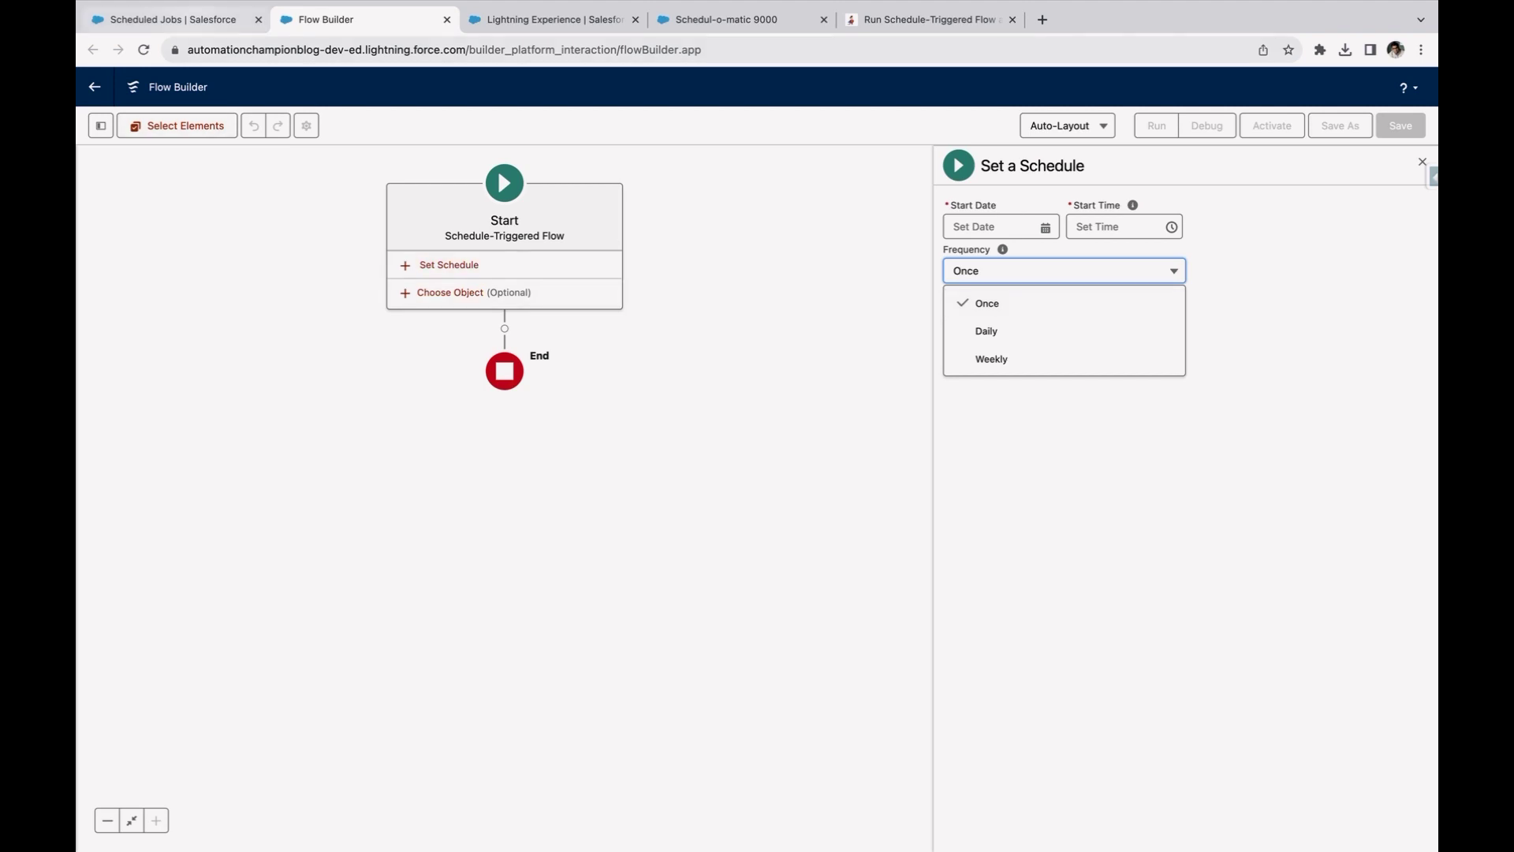
{"action": "left_click", "coordinate": [172, 19]}
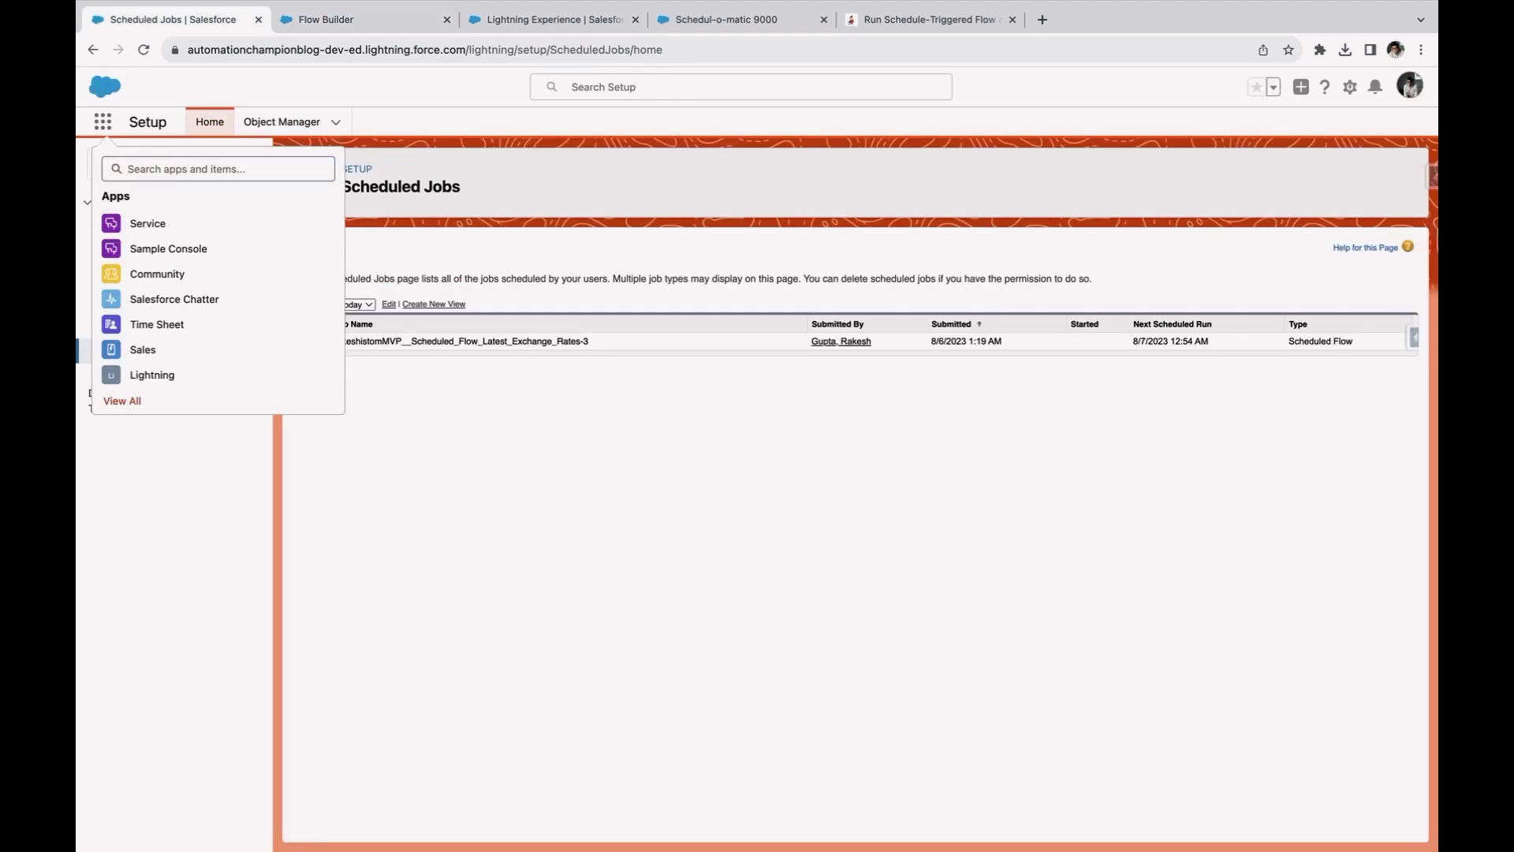
Dismiss the App Launcher and highlight the flow job's next run, 8/7/2023 12:54 AM.
{"action": "left_click", "coordinate": [103, 121]}
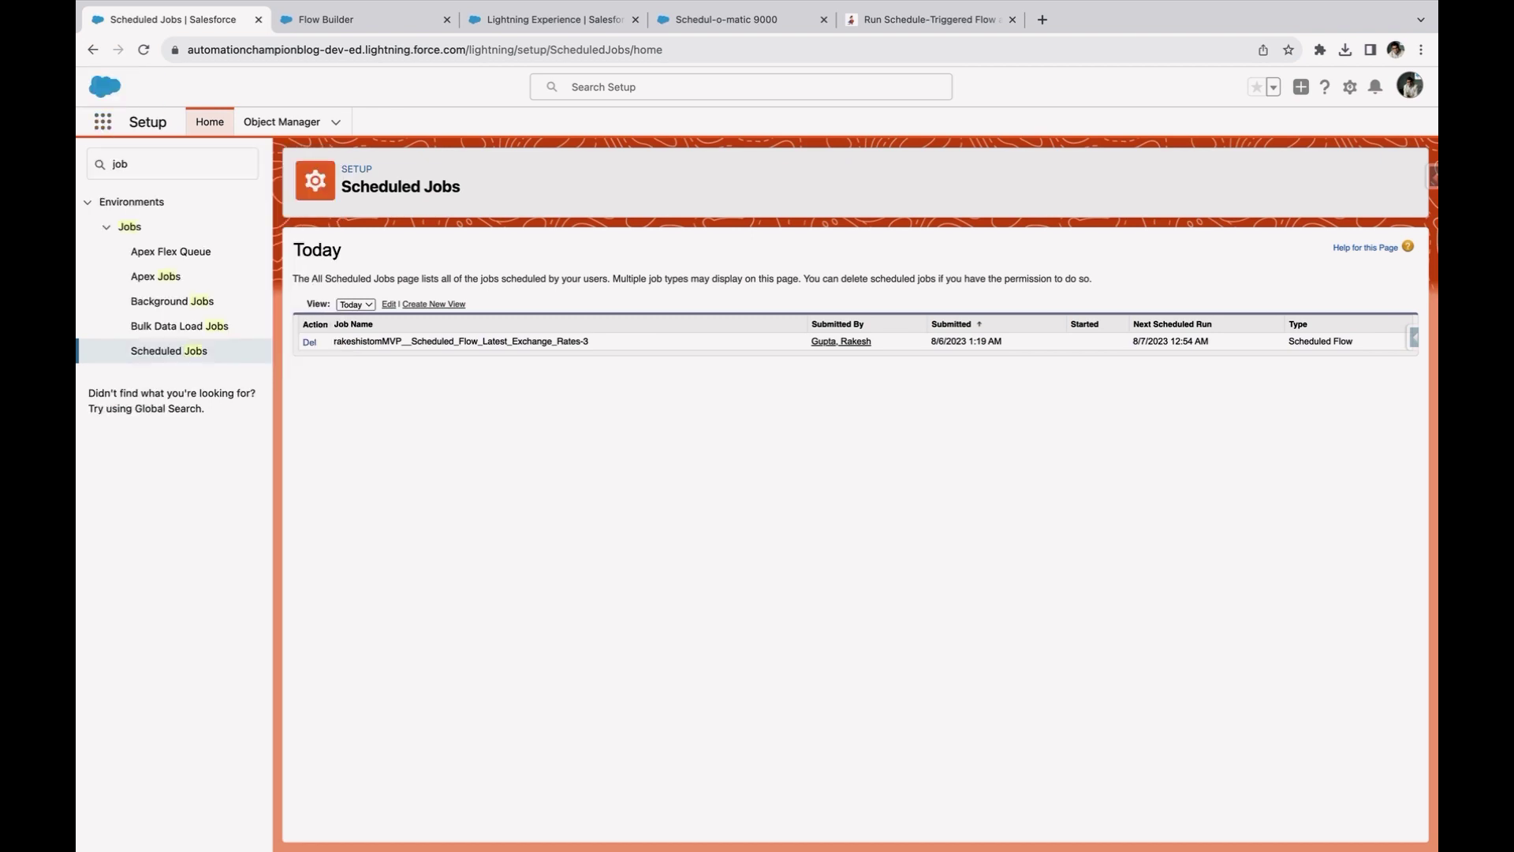
{"action": "left_click_drag", "start_coordinate": [1209, 342], "coordinate": [1134, 342]}
Highlight the title on the free Schedul-o-matic 9000 Salesforce Labs AppExchange listing.
{"action": "left_click", "coordinate": [722, 19]}
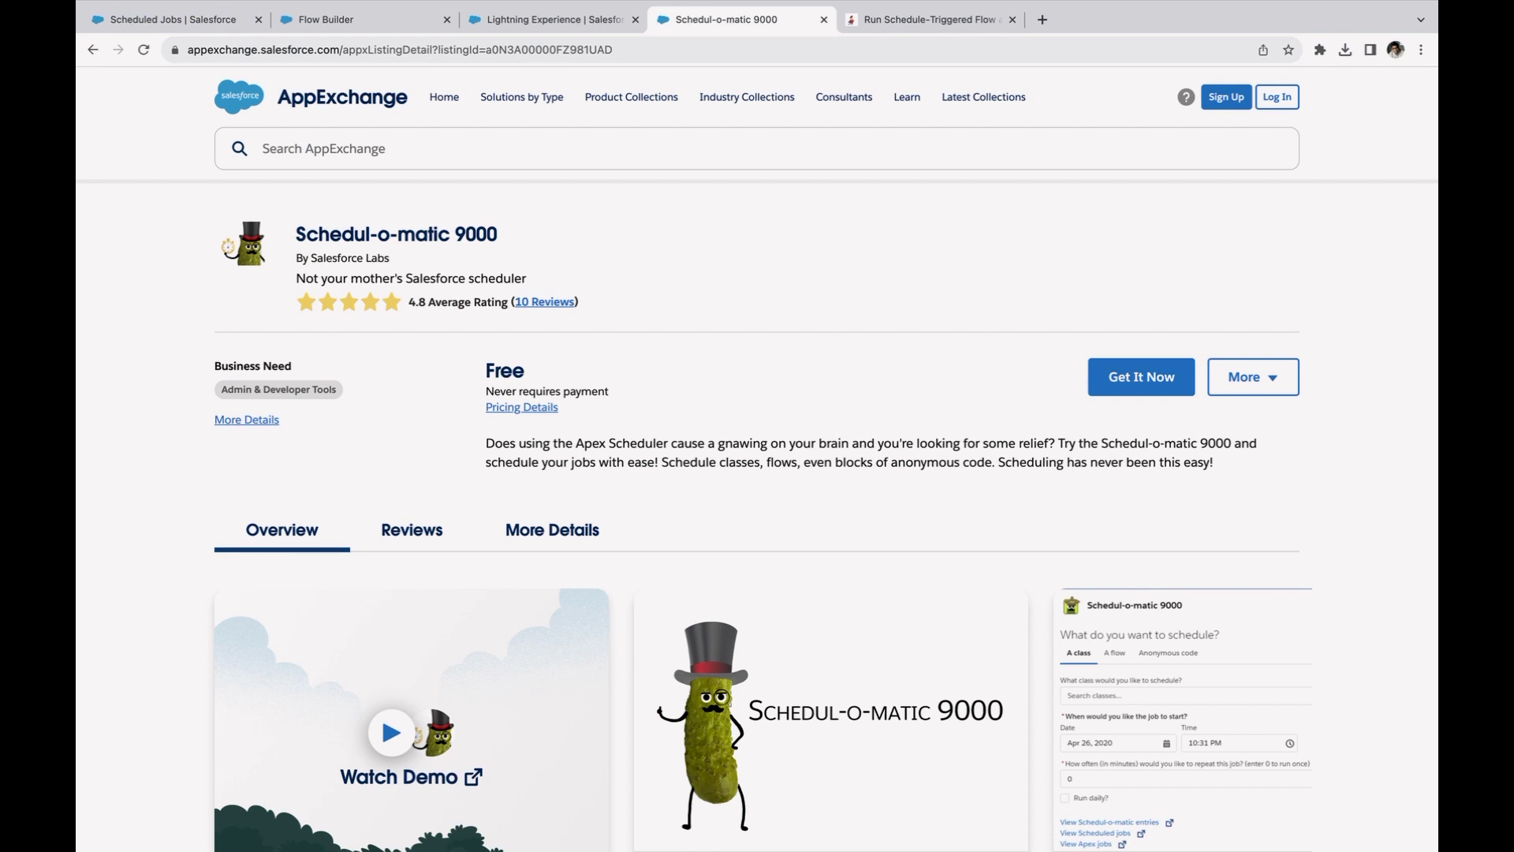
{"action": "left_click_drag", "start_coordinate": [499, 234], "coordinate": [296, 234]}
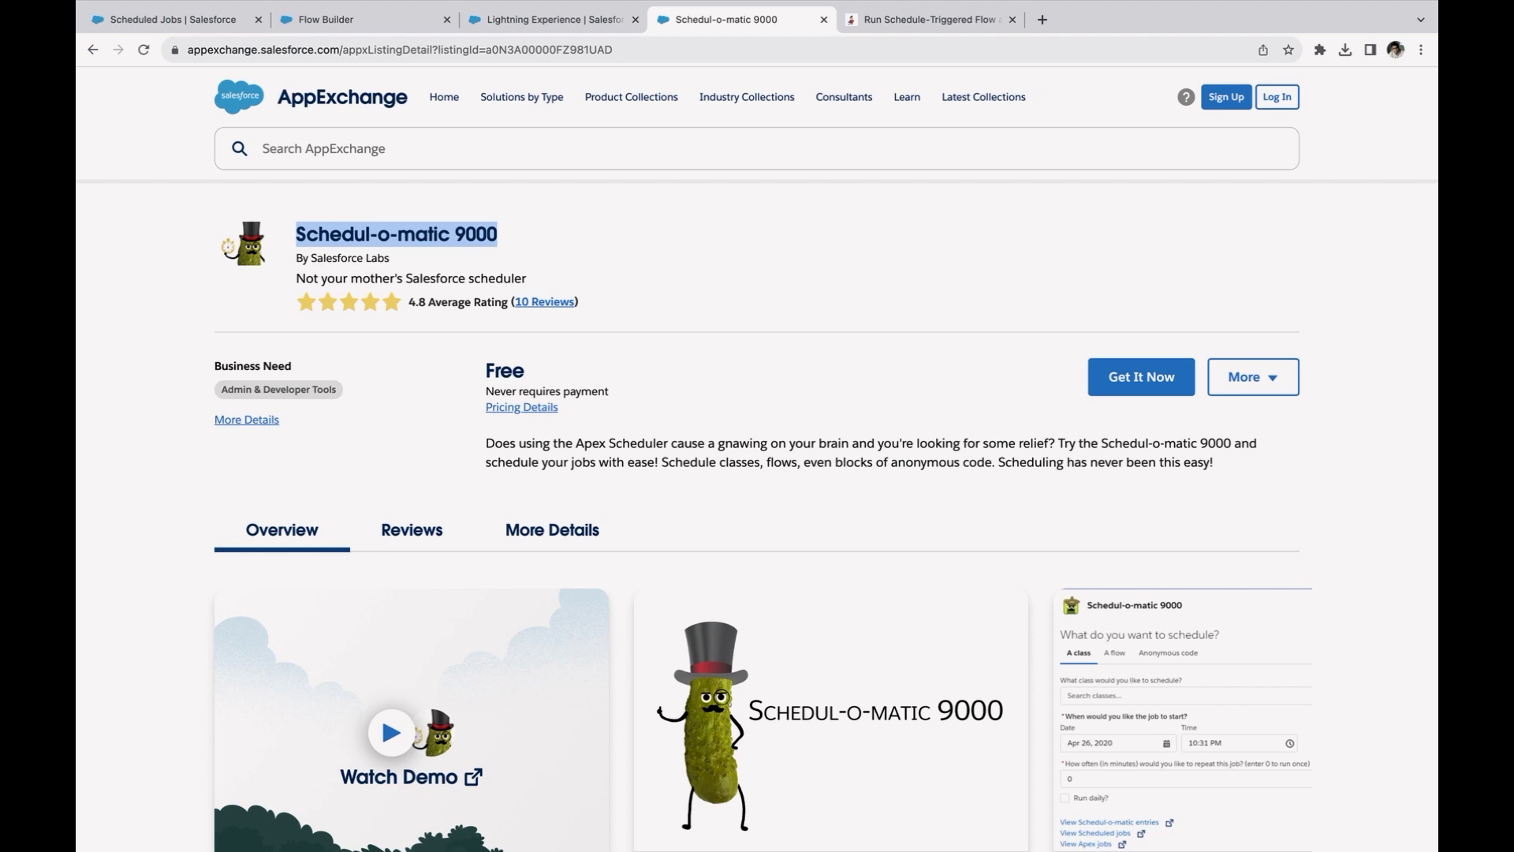
Highlight the Schedul-o-matic 9000 app name and switch the scheduler to flow mode.
{"action": "key", "text": "ctrl+shift+Tab"}
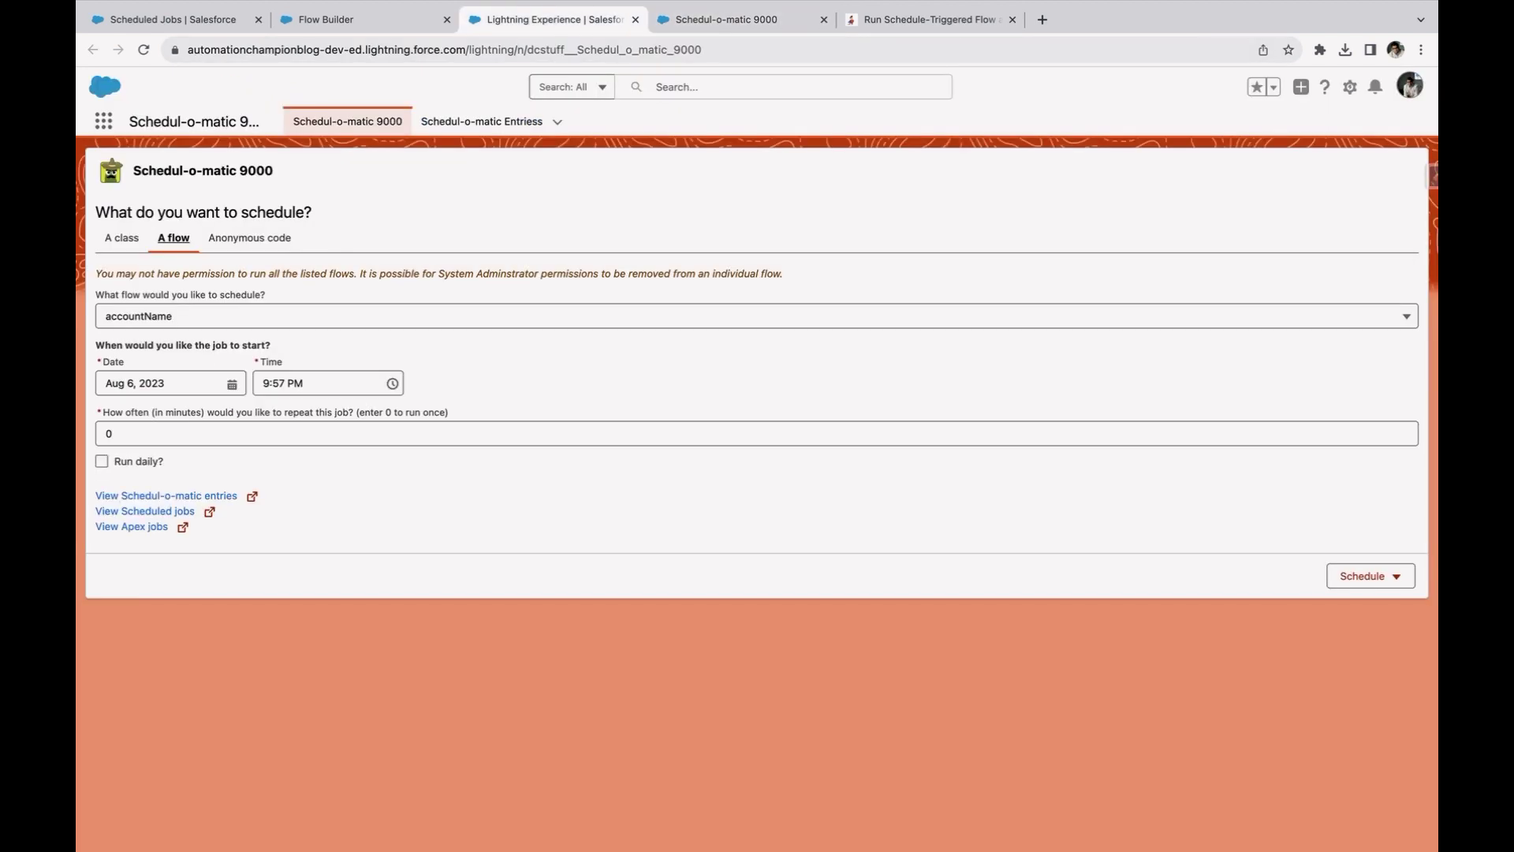
{"action": "left_click_drag", "start_coordinate": [129, 122], "coordinate": [258, 120]}
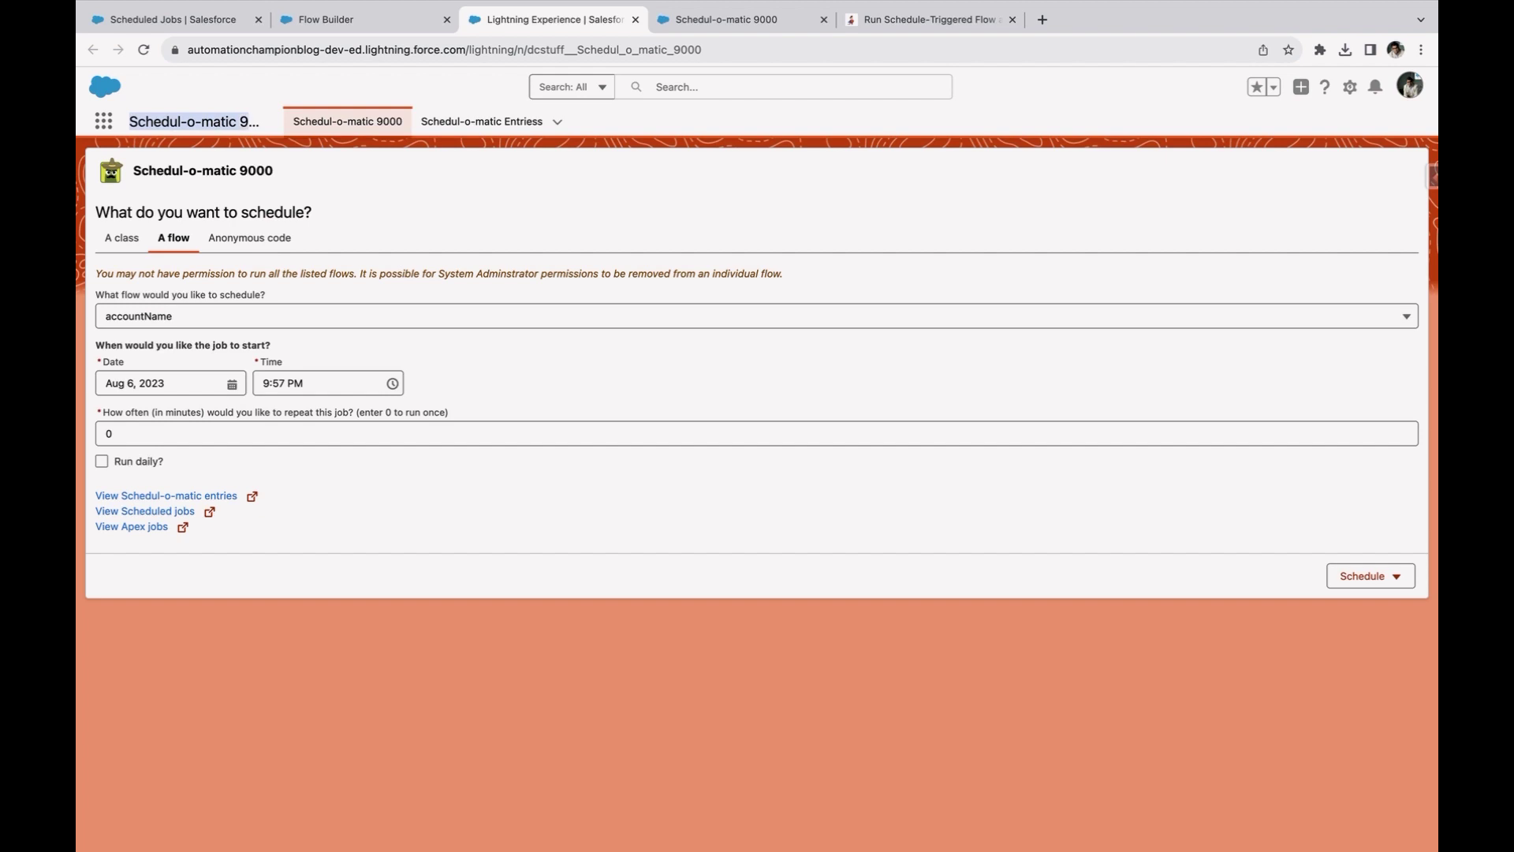
{"action": "left_click", "coordinate": [144, 50]}
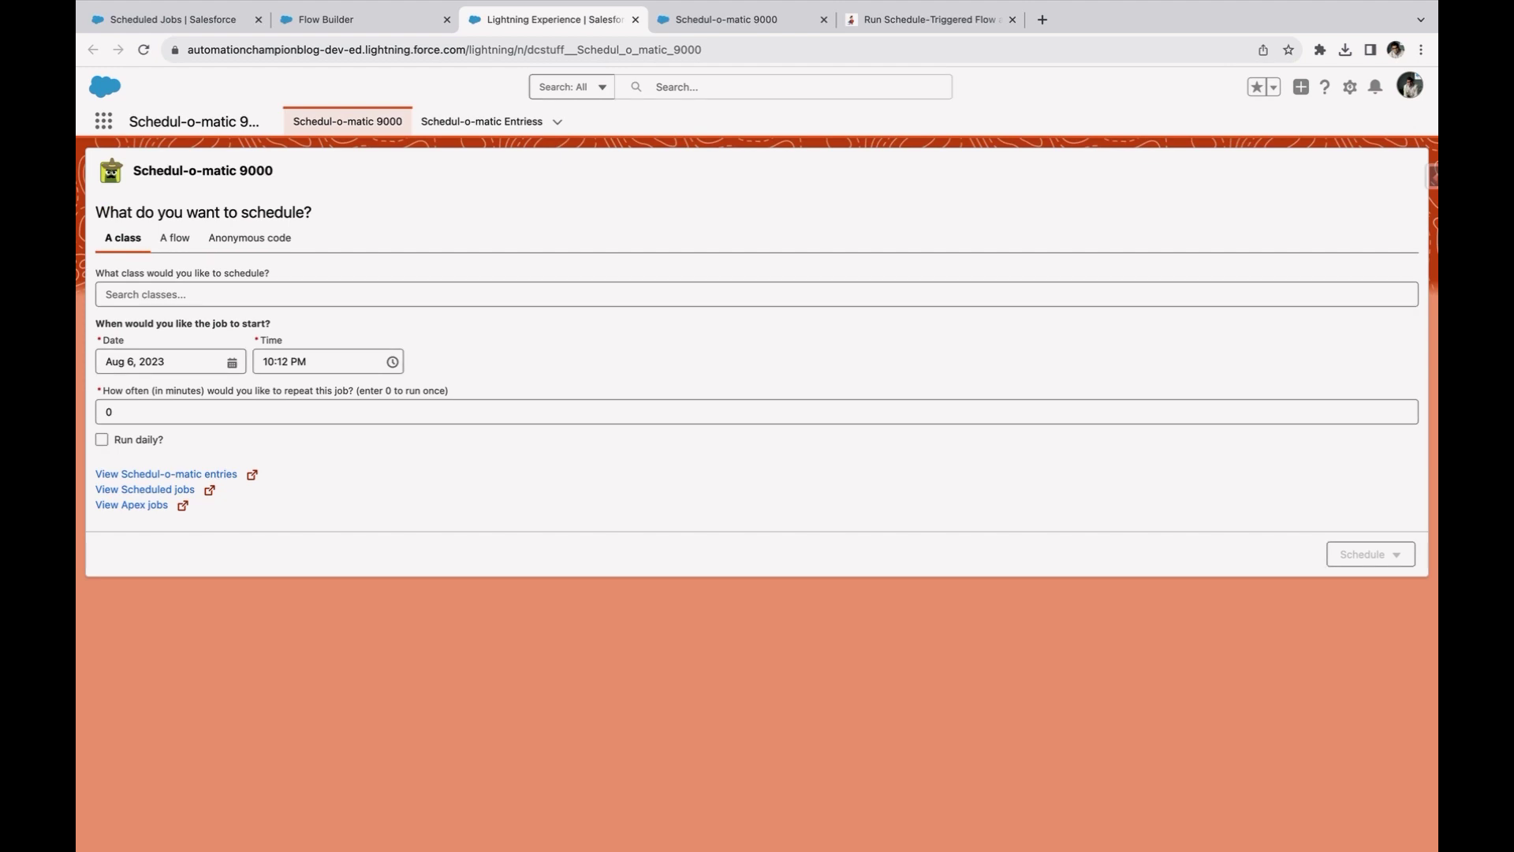
{"action": "left_click", "coordinate": [172, 238]}
Schedule the Latest Exchange Rates flow from Aug 6, 2023, 11:00 PM, repeating every 360 minutes.
{"action": "left_click", "coordinate": [757, 316]}
{"action": "scroll", "coordinate": [758, 485], "scroll_direction": "down", "scroll_amount": 3}
{"action": "scroll", "coordinate": [757, 486], "scroll_direction": "down", "scroll_amount": 3}
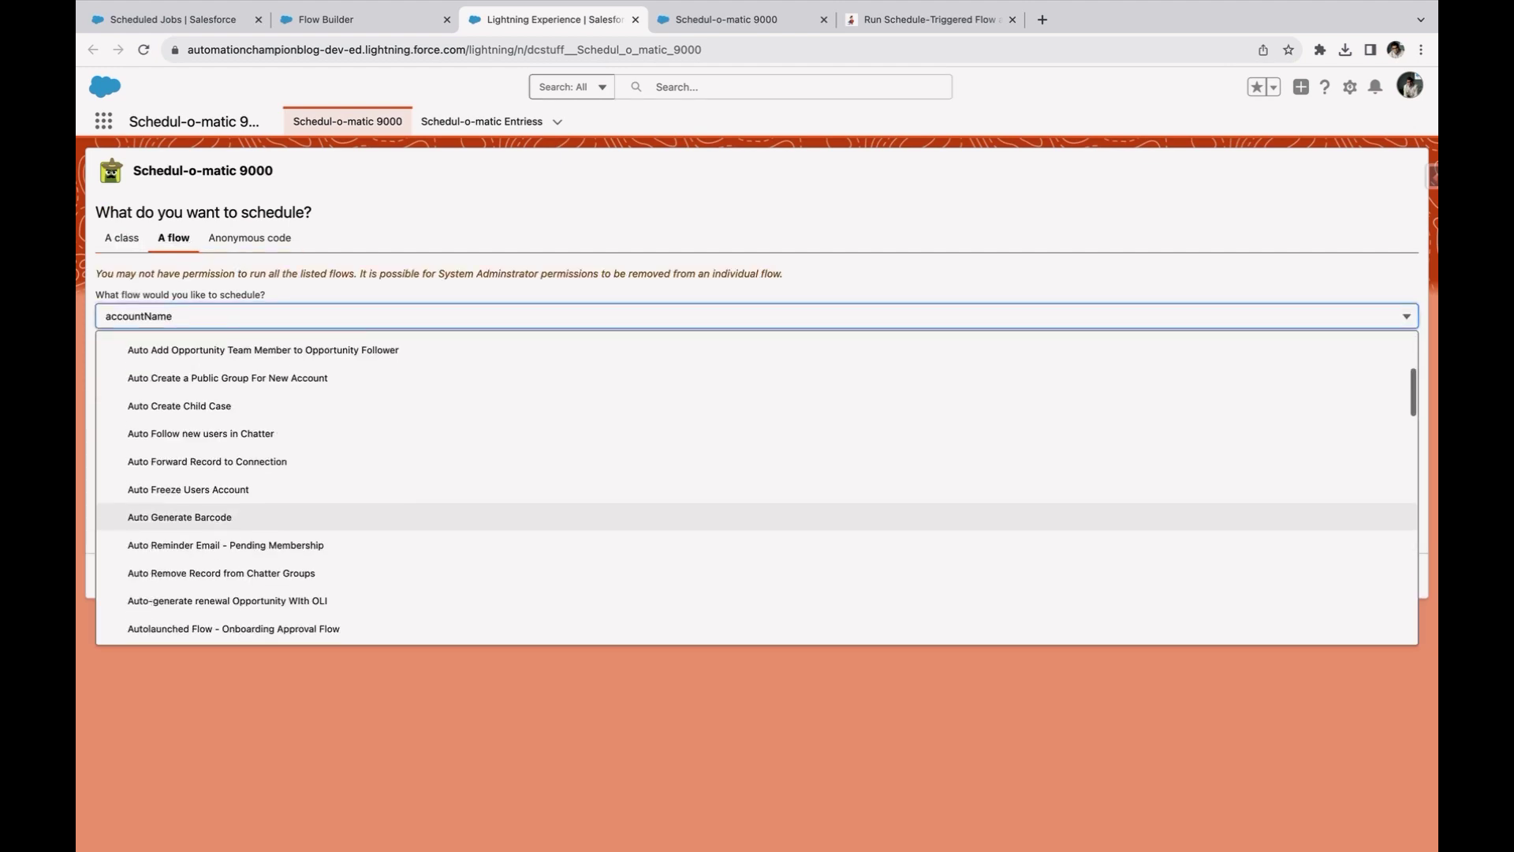
{"action": "scroll", "coordinate": [757, 485], "scroll_direction": "down", "scroll_amount": 3}
{"action": "scroll", "coordinate": [757, 521], "scroll_direction": "down", "scroll_amount": 3}
{"action": "scroll", "coordinate": [757, 522], "scroll_direction": "down", "scroll_amount": 3}
{"action": "scroll", "coordinate": [757, 521], "scroll_direction": "down", "scroll_amount": 3}
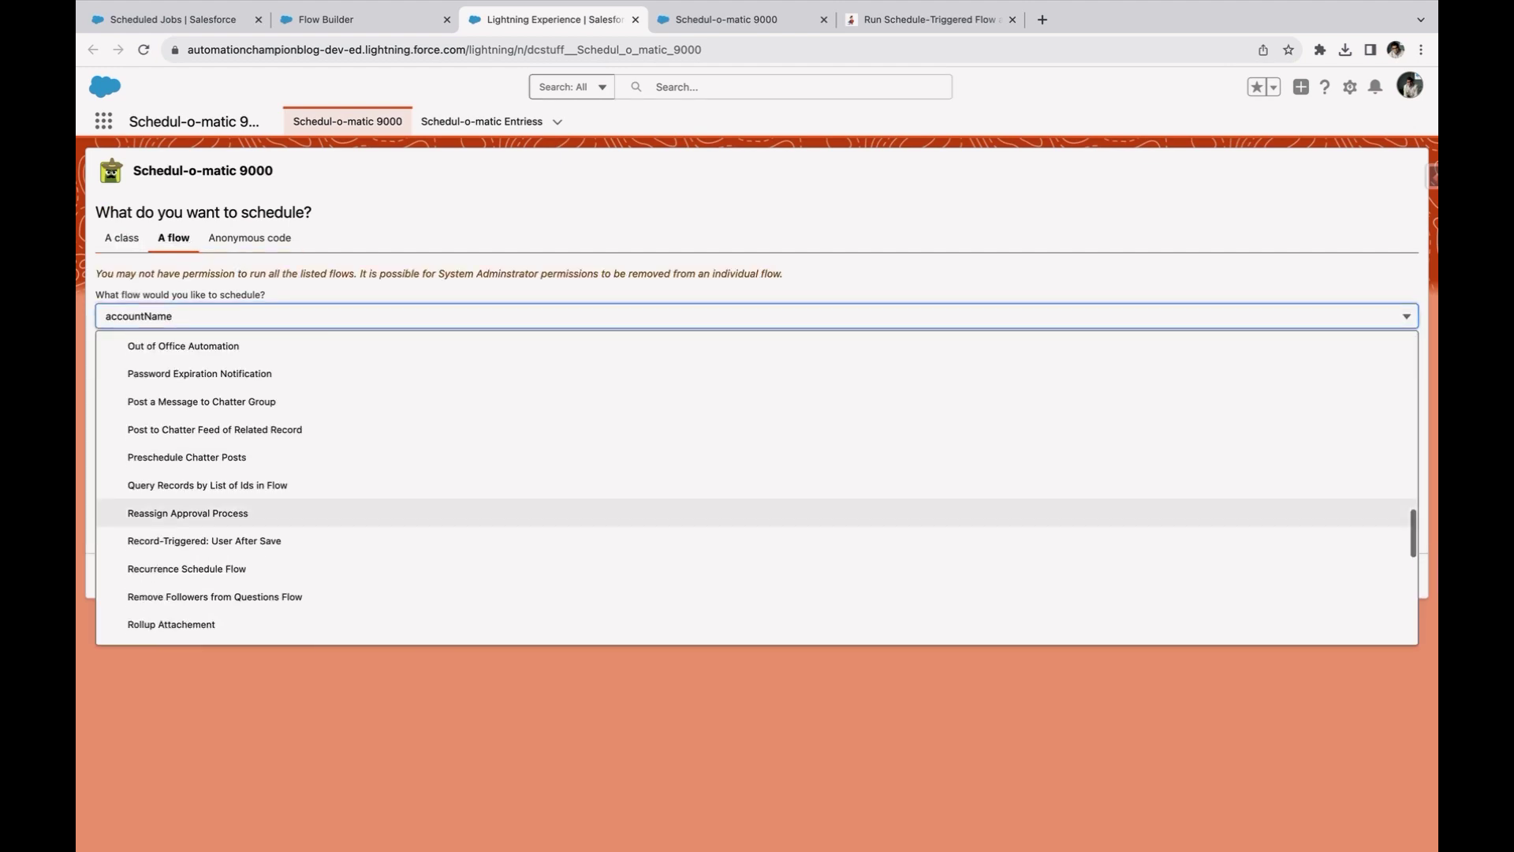
{"action": "scroll", "coordinate": [758, 521], "scroll_direction": "down", "scroll_amount": 3}
{"action": "scroll", "coordinate": [756, 486], "scroll_direction": "down", "scroll_amount": 1}
{"action": "left_click", "coordinate": [355, 425]}
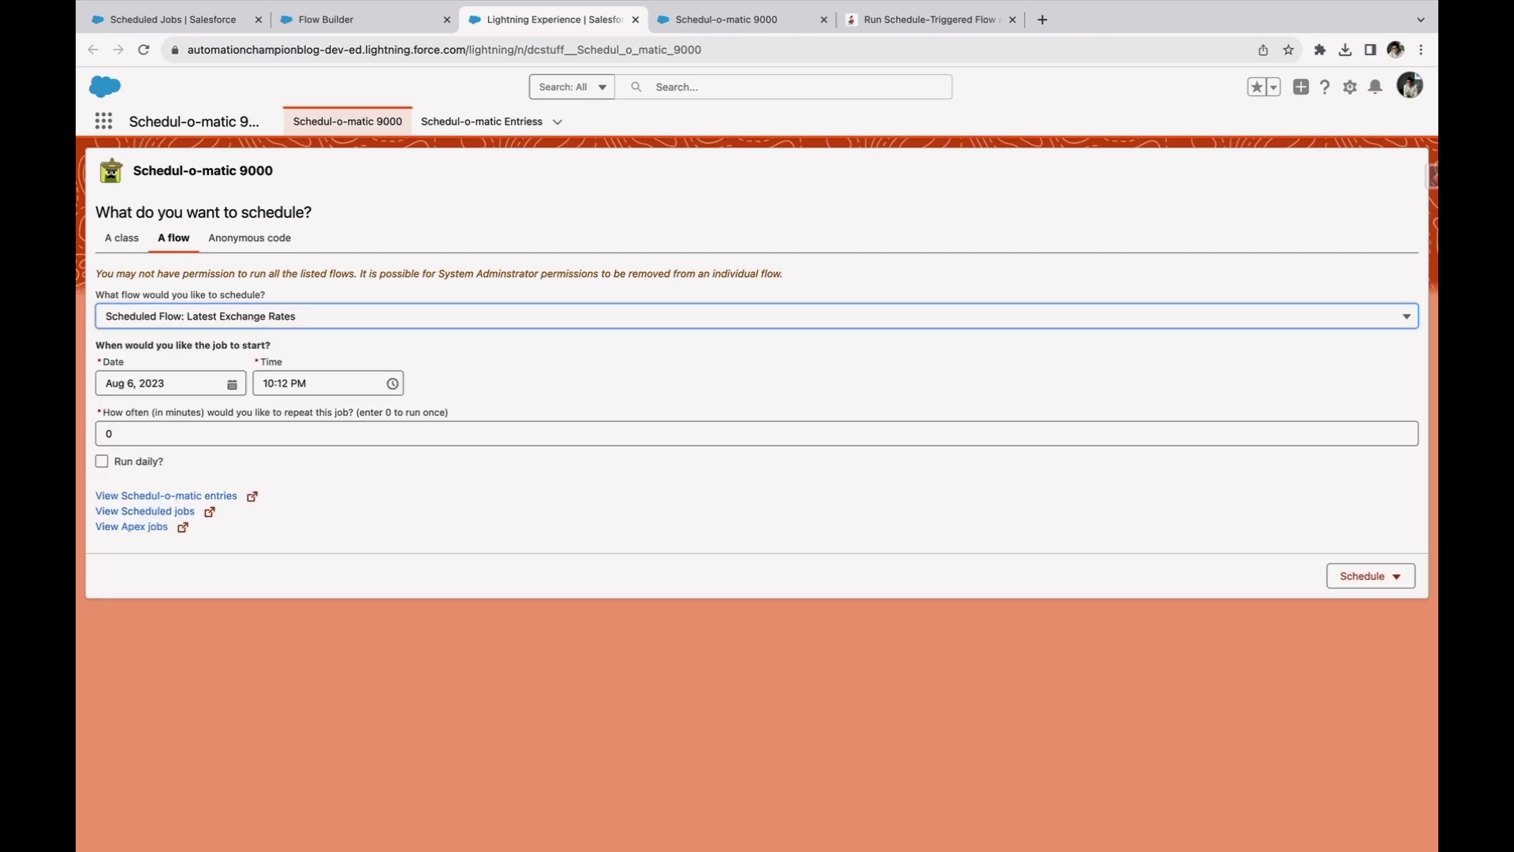
{"action": "left_click", "coordinate": [320, 382]}
{"action": "scroll", "coordinate": [328, 473], "scroll_direction": "down", "scroll_amount": 1}
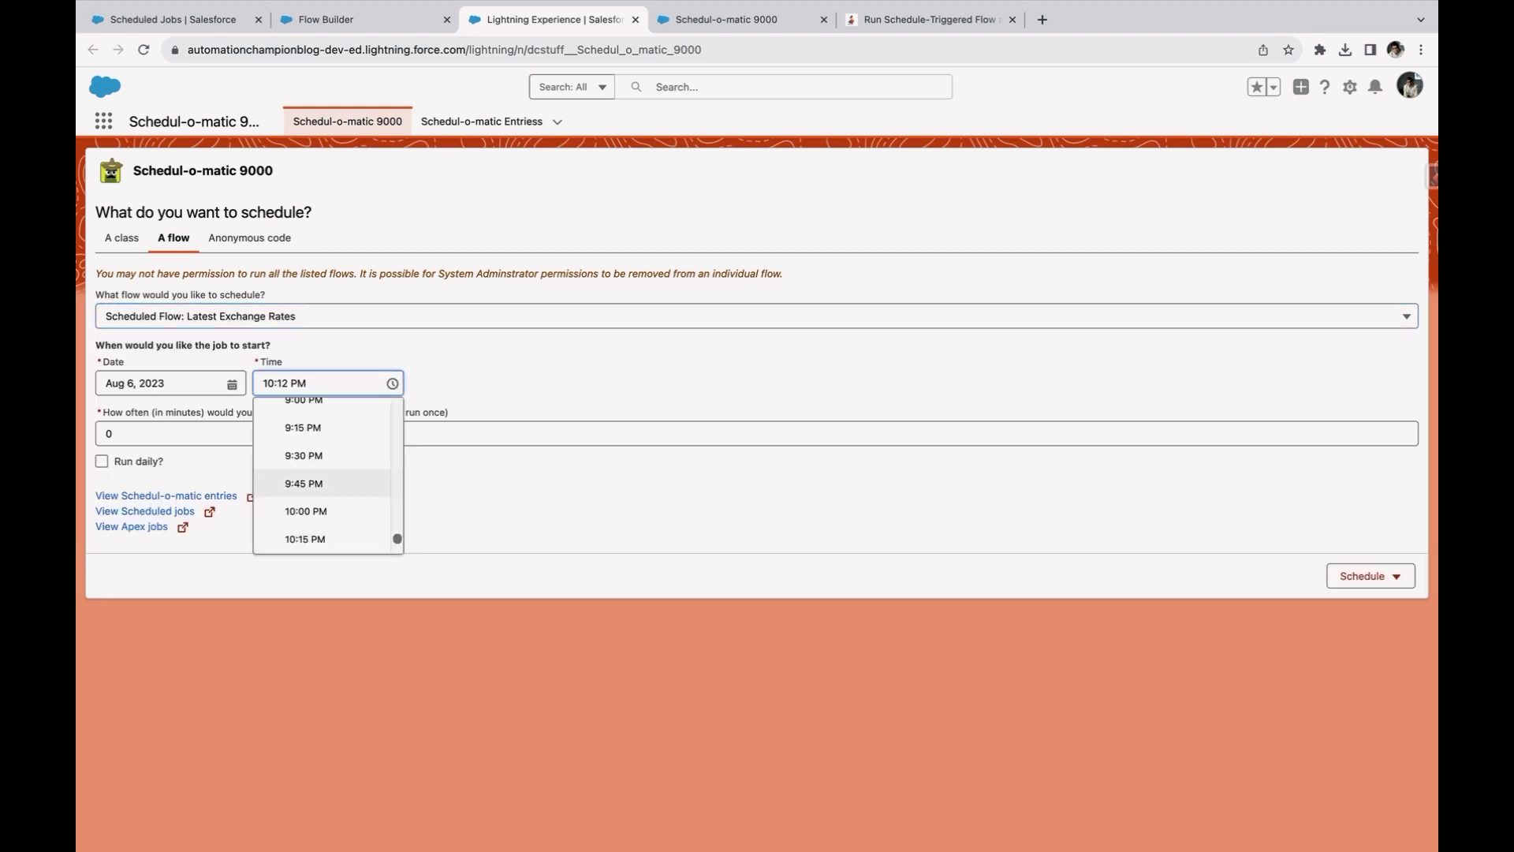
{"action": "scroll", "coordinate": [328, 473], "scroll_direction": "down", "scroll_amount": 1}
{"action": "scroll", "coordinate": [327, 473], "scroll_direction": "down", "scroll_amount": 1}
{"action": "left_click", "coordinate": [306, 478]}
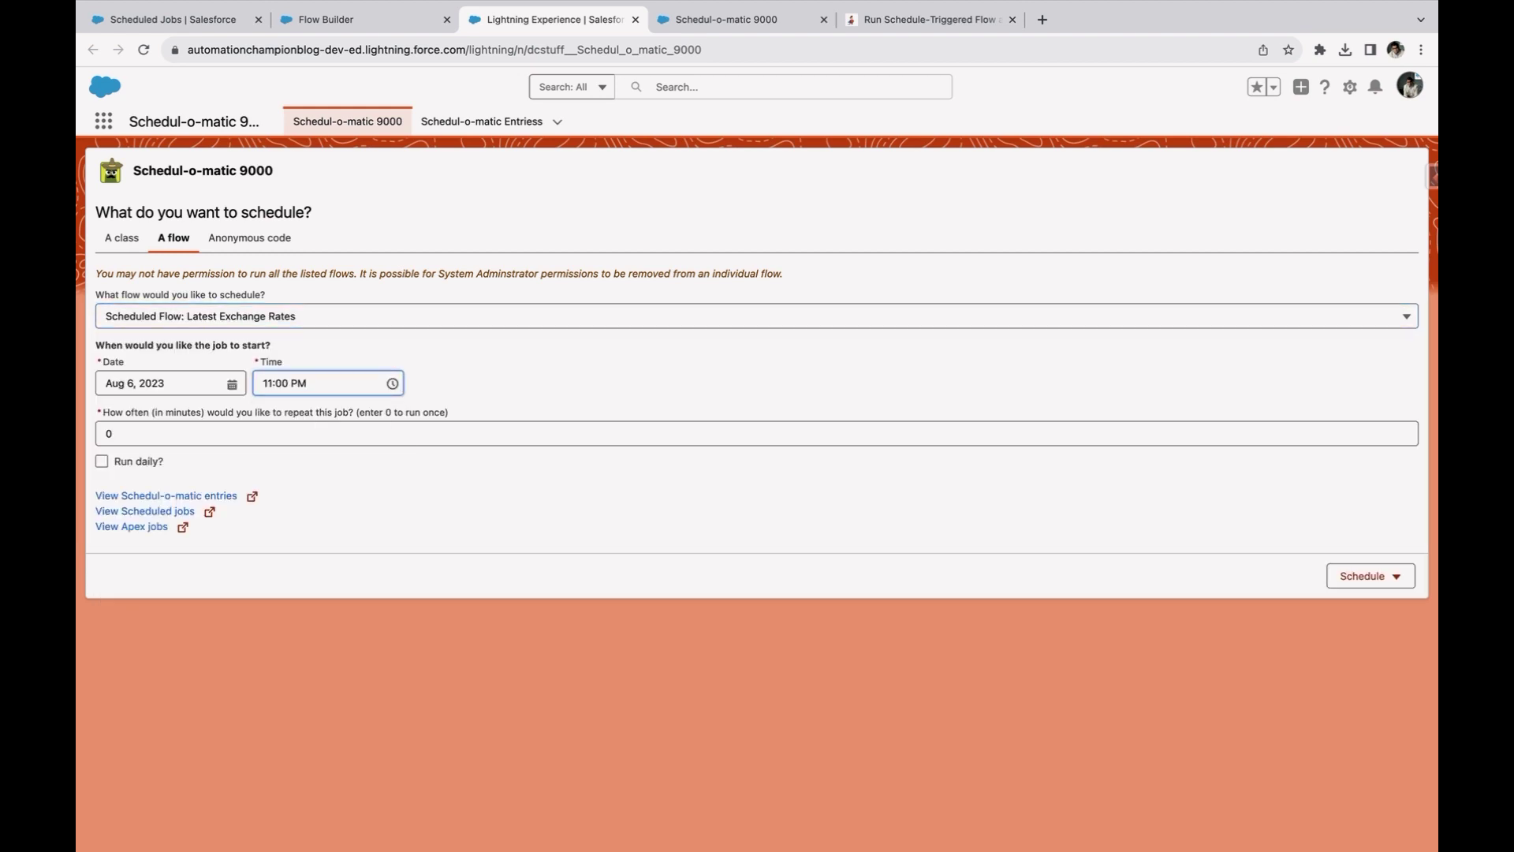
{"action": "key", "text": "Tab"}
{"action": "type", "text": "3"}
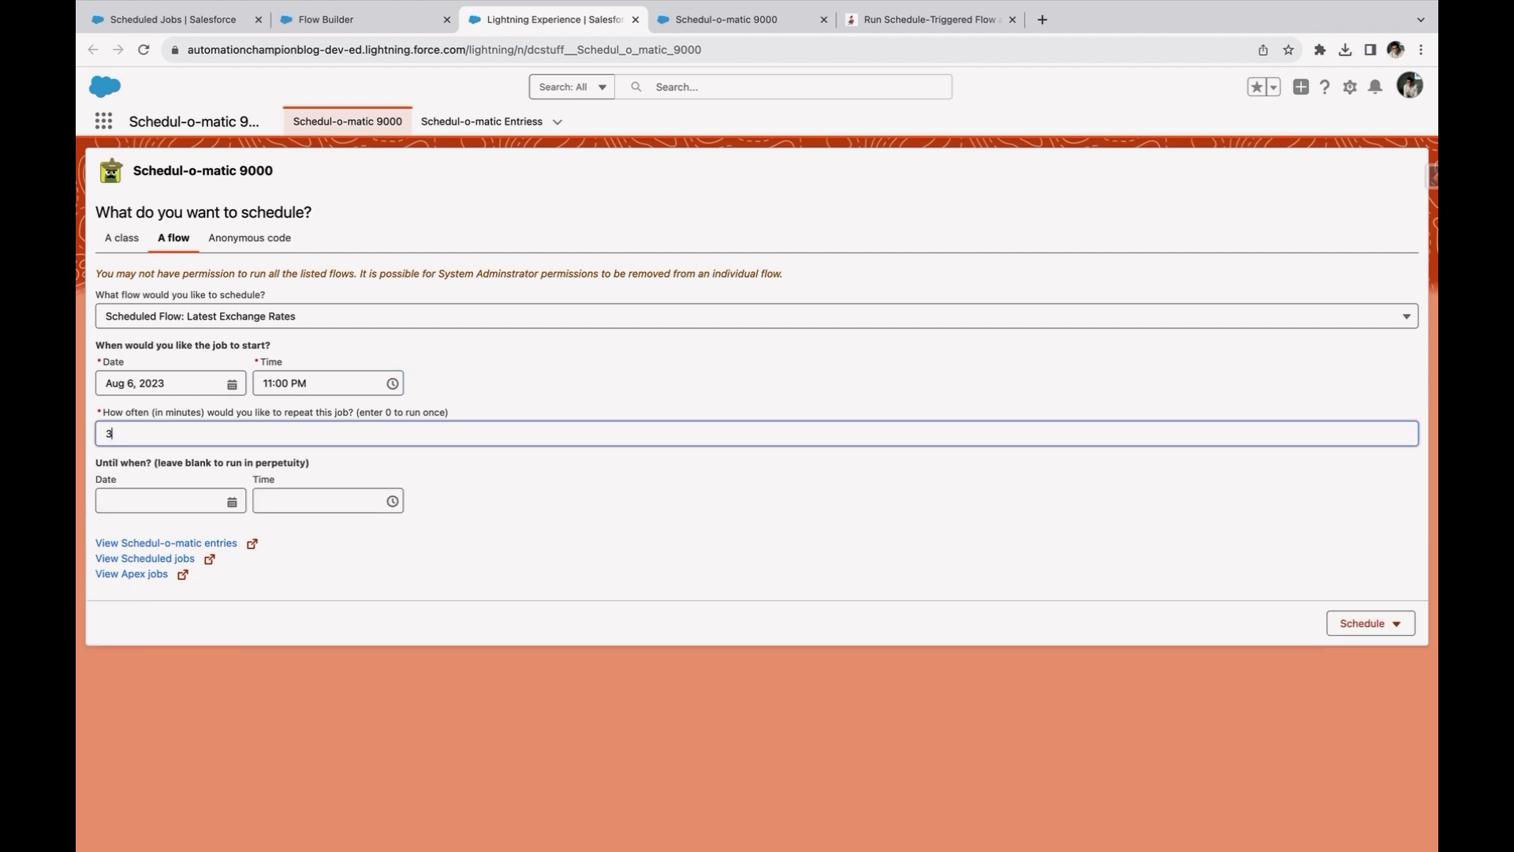
{"action": "type", "text": "60"}
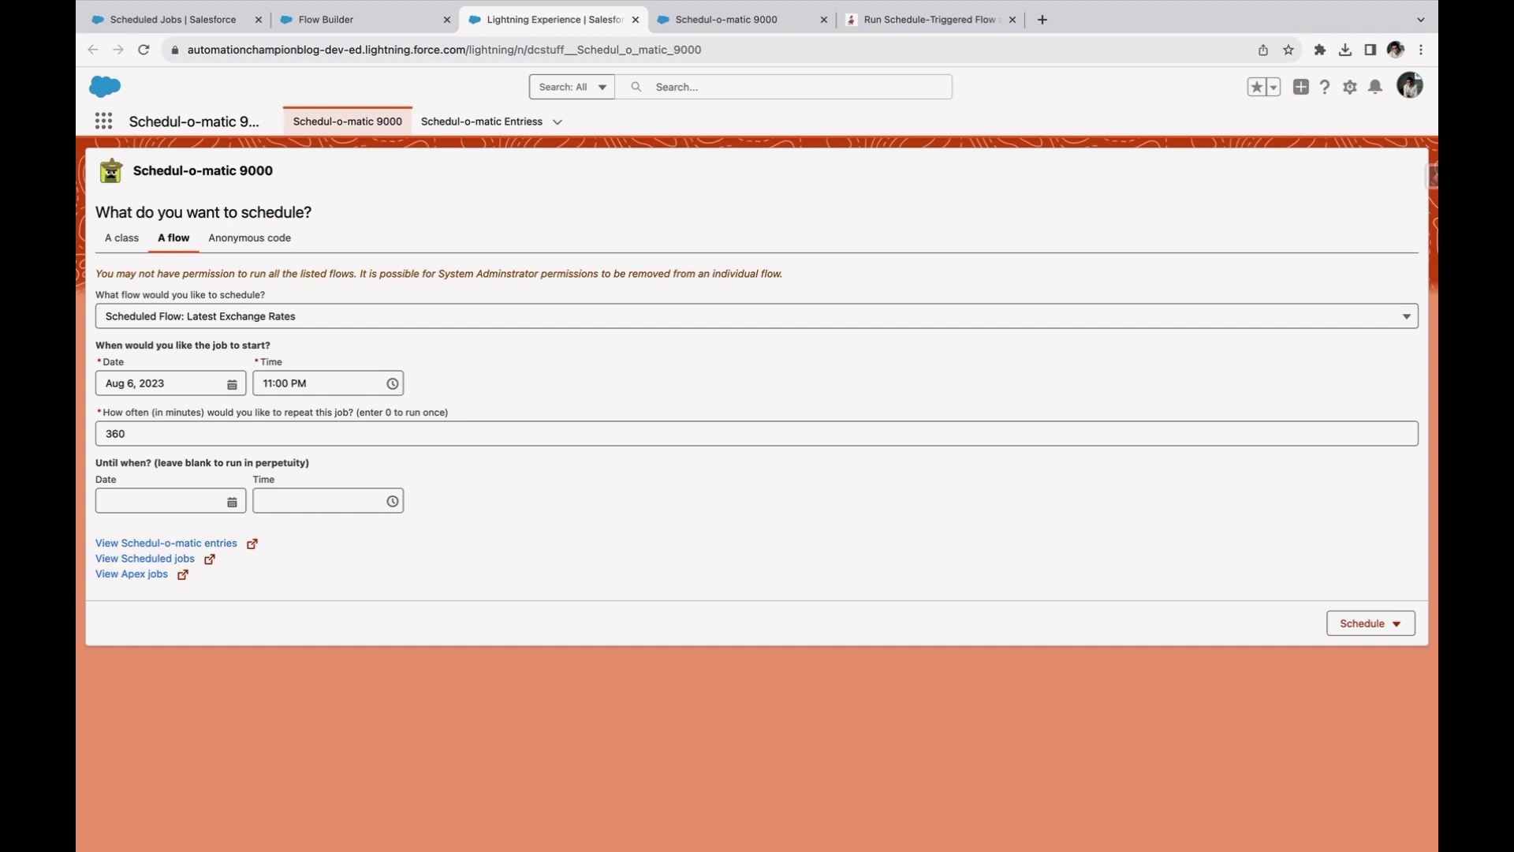
Schedule and confirm the job, then check its next run in the refreshed Scheduled Jobs list.
{"action": "left_click", "coordinate": [1370, 622]}
{"action": "left_click", "coordinate": [1355, 654]}
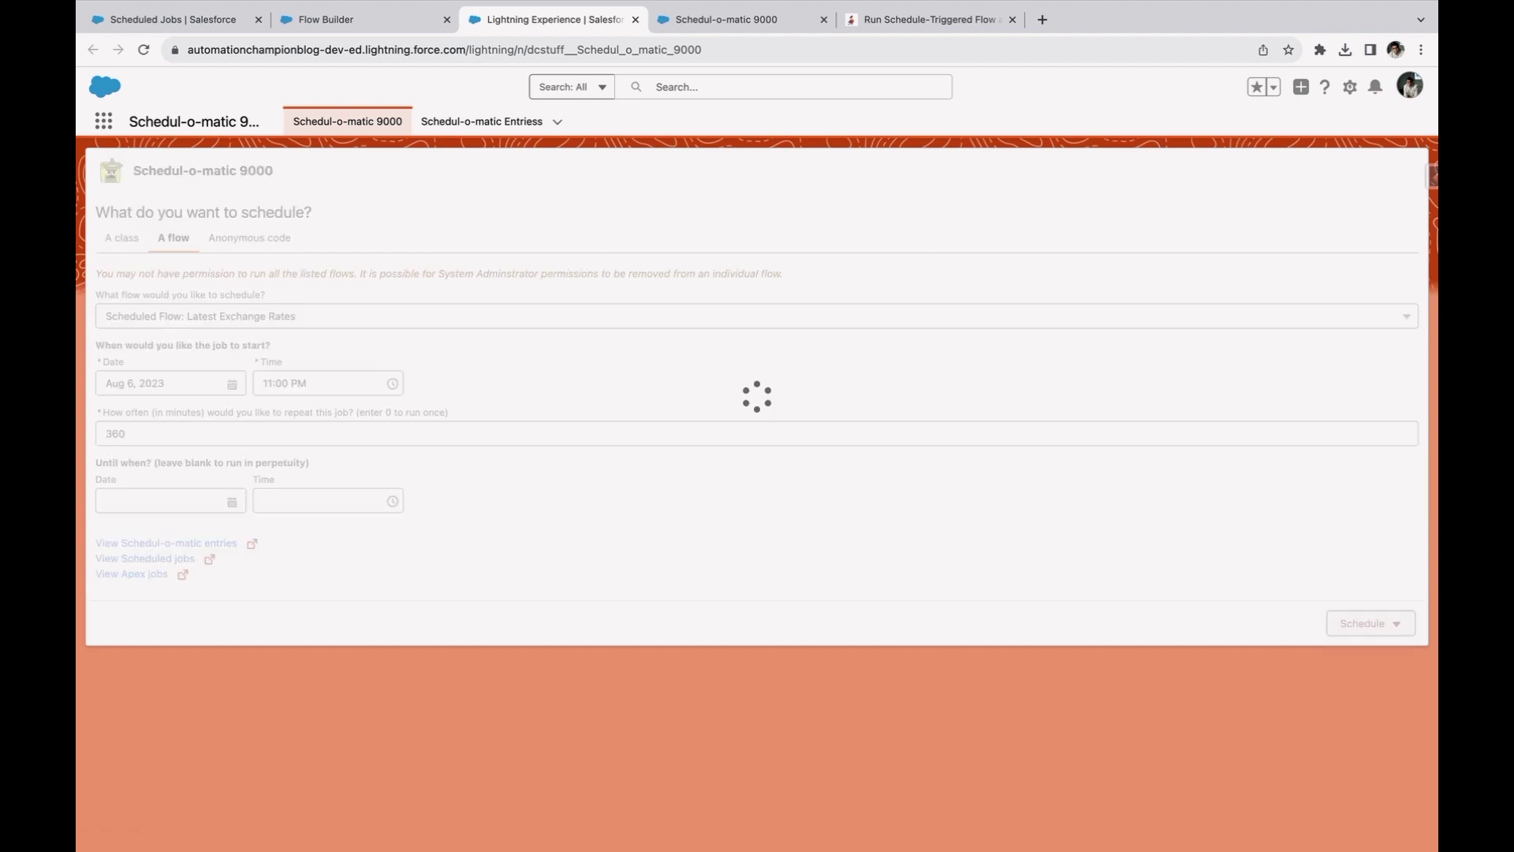
{"action": "left_click", "coordinate": [172, 19]}
{"action": "key", "text": "ctrl+r"}
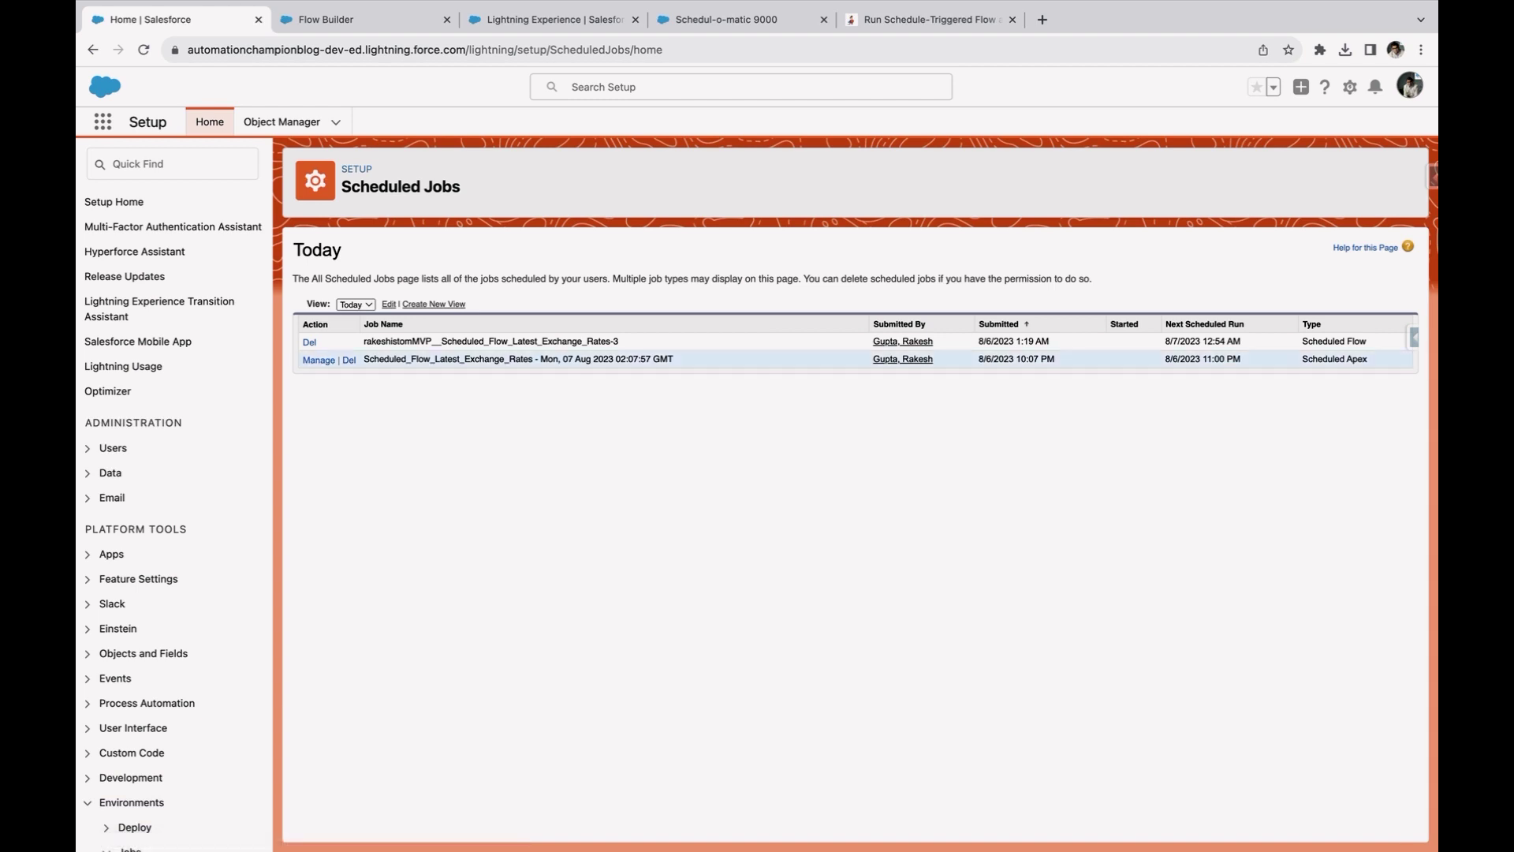
{"action": "left_click_drag", "start_coordinate": [1241, 359], "coordinate": [1165, 359]}
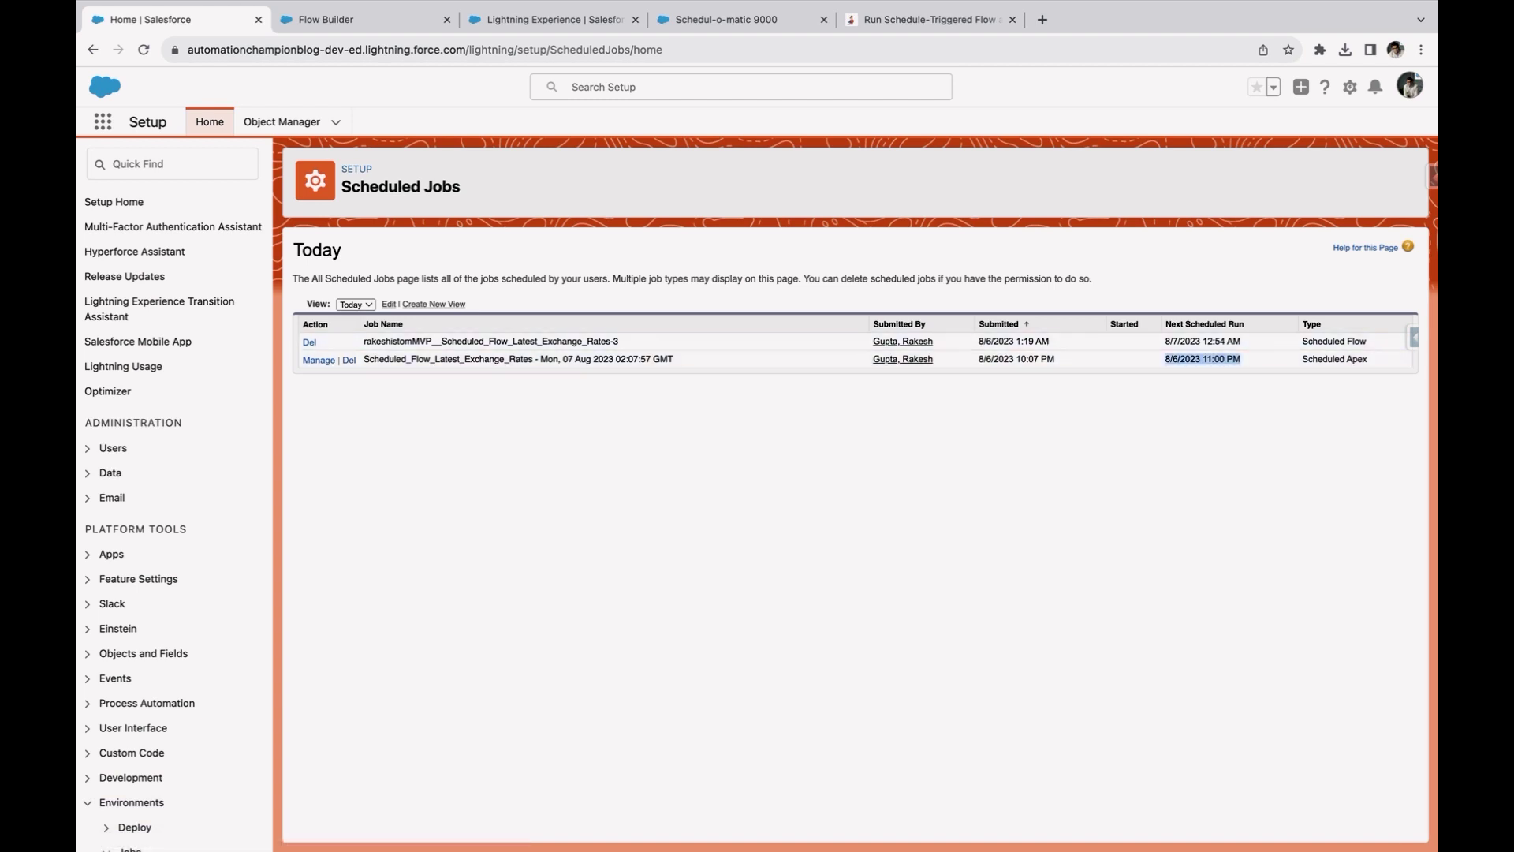
{"action": "key", "text": "ctrl+4"}
{"action": "key", "text": "ctrl+3"}
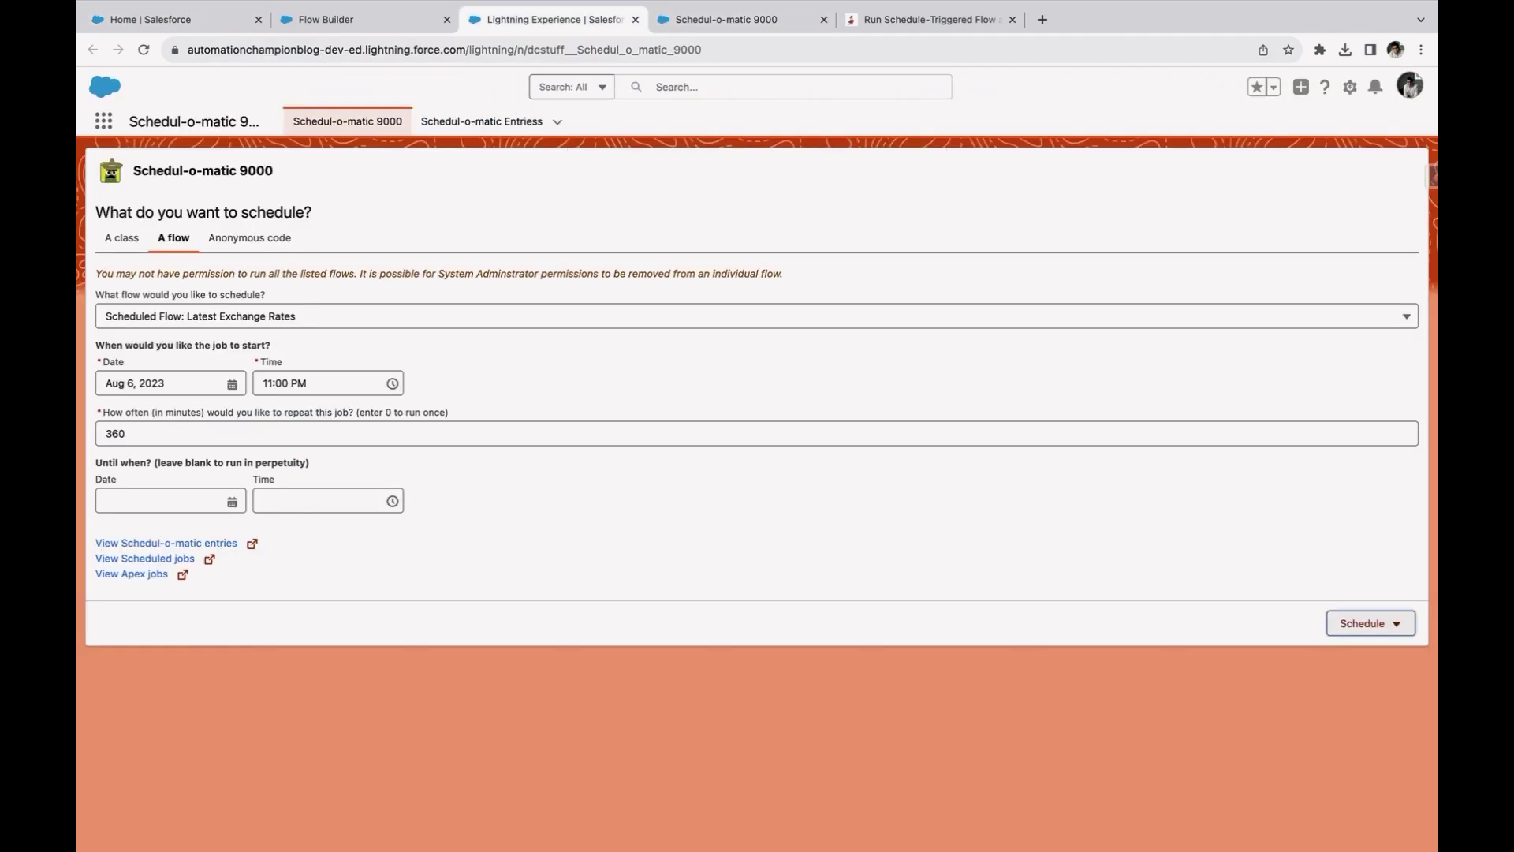
Change the interval to 60 minutes and the start to Aug 7, 2023, 8:00 AM.
{"action": "left_click", "coordinate": [106, 434]}
{"action": "key", "text": "Delete"}
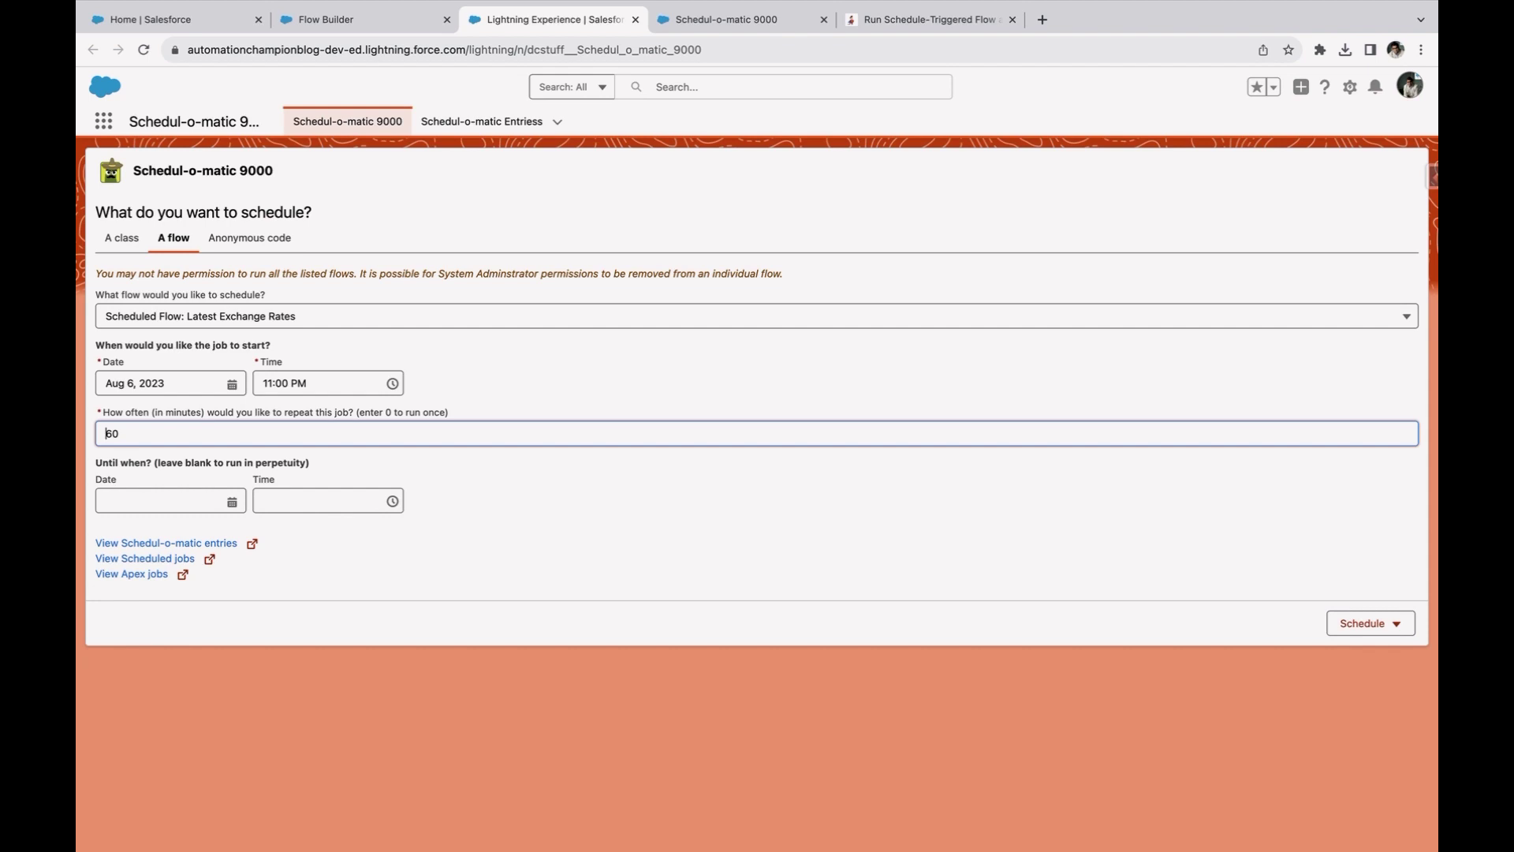
{"action": "left_click", "coordinate": [165, 383]}
{"action": "left_click", "coordinate": [144, 531]}
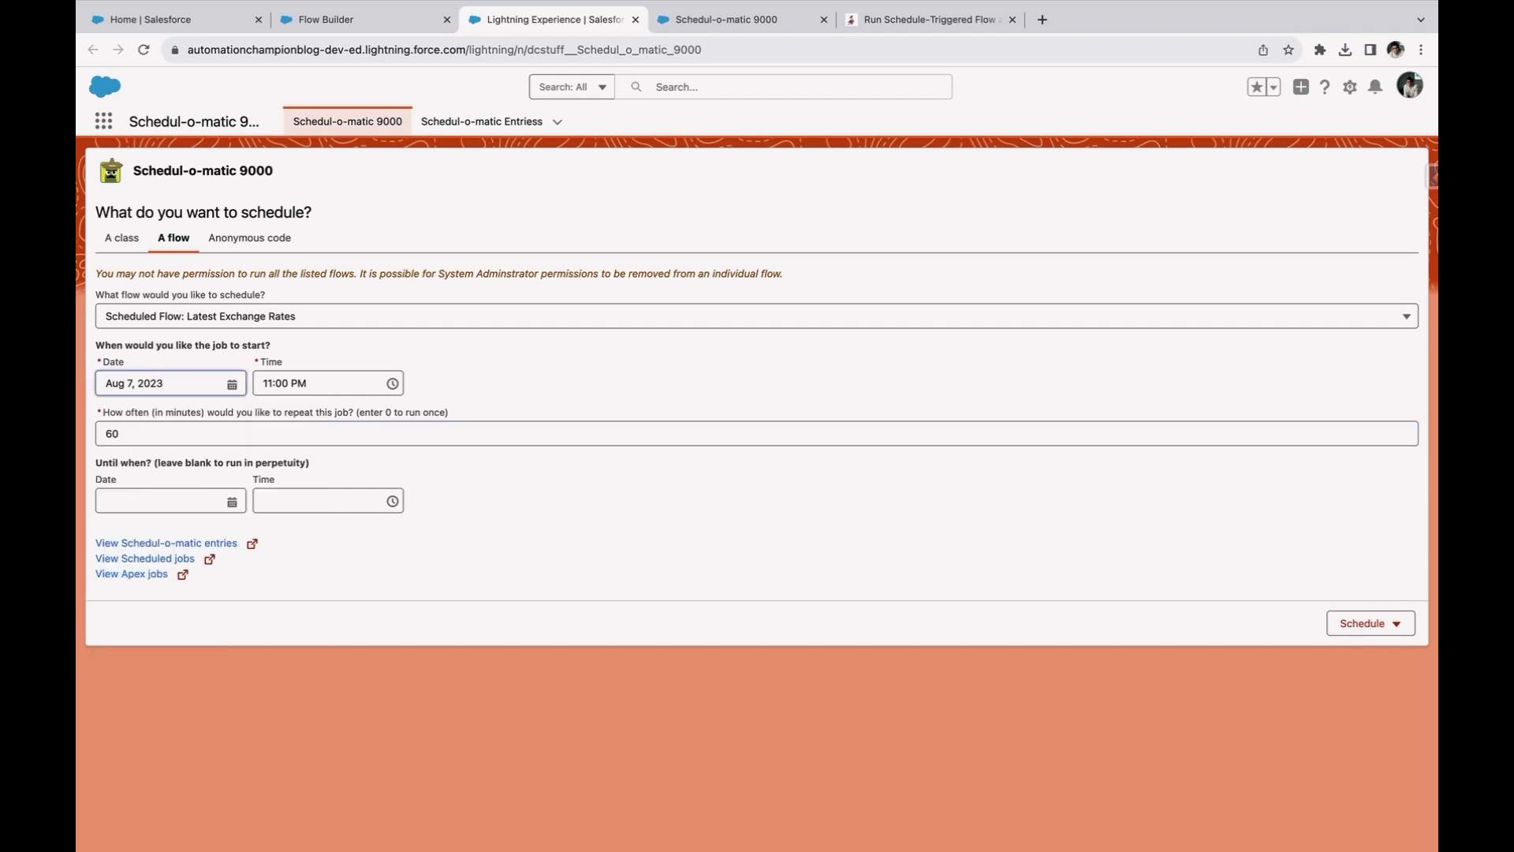
{"action": "left_click", "coordinate": [320, 383]}
{"action": "scroll", "coordinate": [305, 450], "scroll_direction": "up", "scroll_amount": 3}
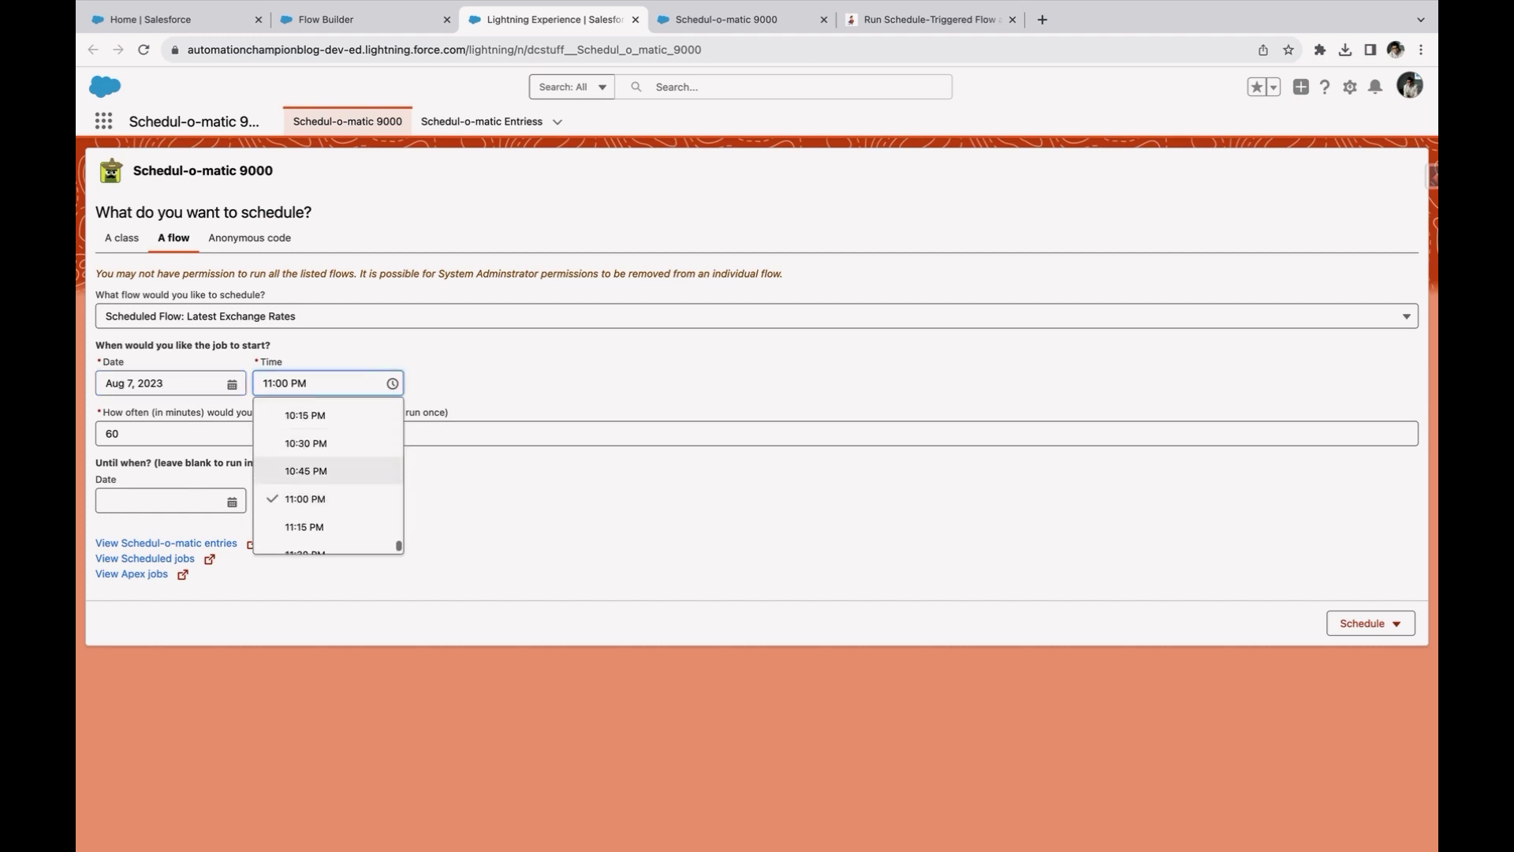
{"action": "scroll", "coordinate": [306, 449], "scroll_direction": "up", "scroll_amount": 3}
{"action": "scroll", "coordinate": [306, 449], "scroll_direction": "up", "scroll_amount": 5}
{"action": "scroll", "coordinate": [306, 450], "scroll_direction": "up", "scroll_amount": 3}
{"action": "scroll", "coordinate": [306, 449], "scroll_direction": "up", "scroll_amount": 3}
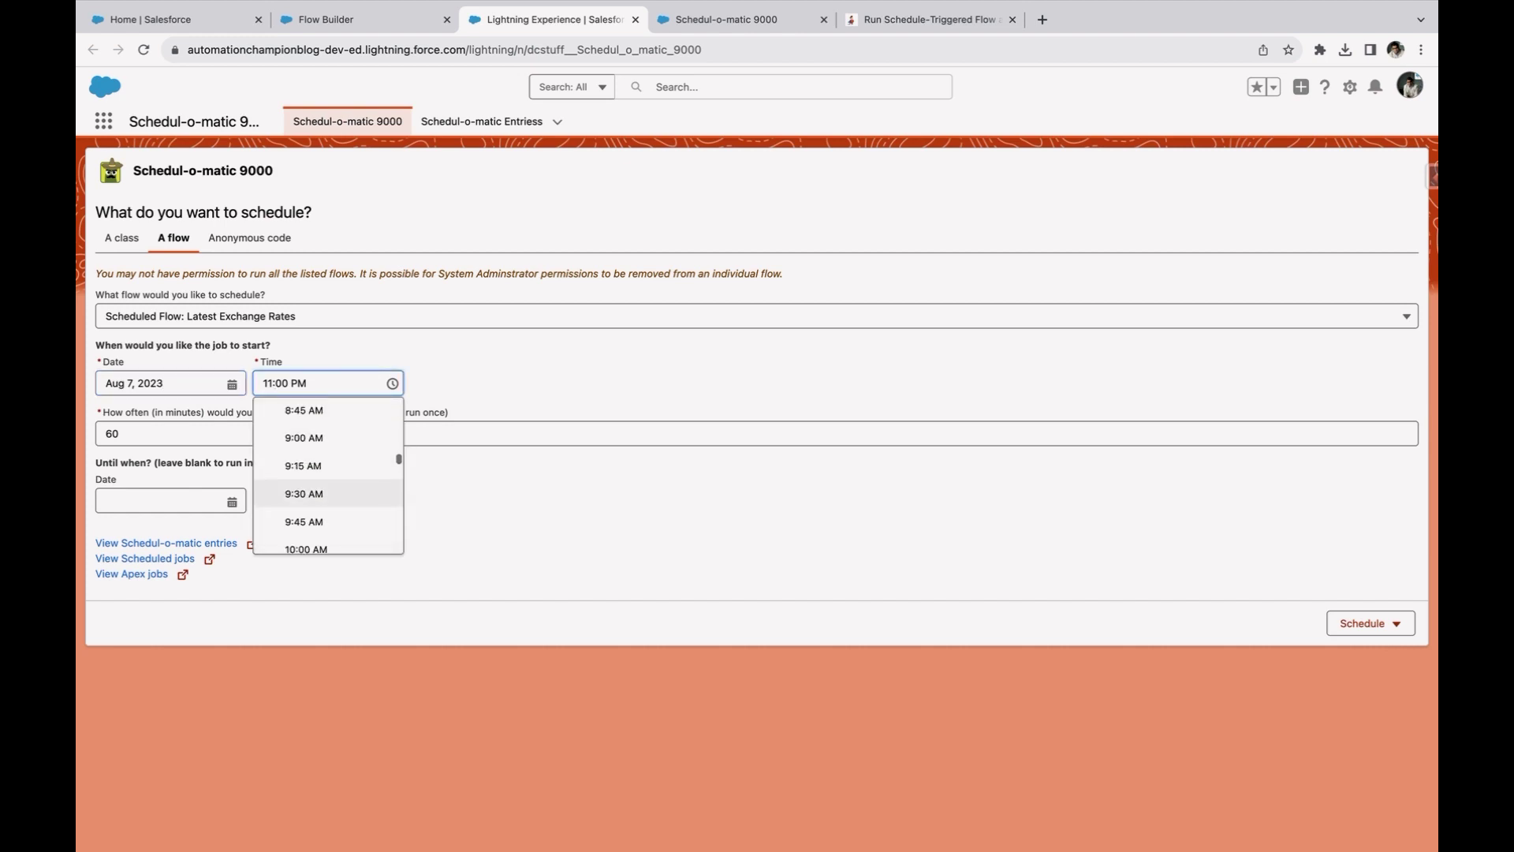
{"action": "scroll", "coordinate": [305, 450], "scroll_direction": "up", "scroll_amount": 3}
{"action": "left_click", "coordinate": [306, 449]}
End the schedule Aug 7, 2023 at 4:00 PM, run it daily, and schedule the job.
{"action": "left_click", "coordinate": [165, 501]}
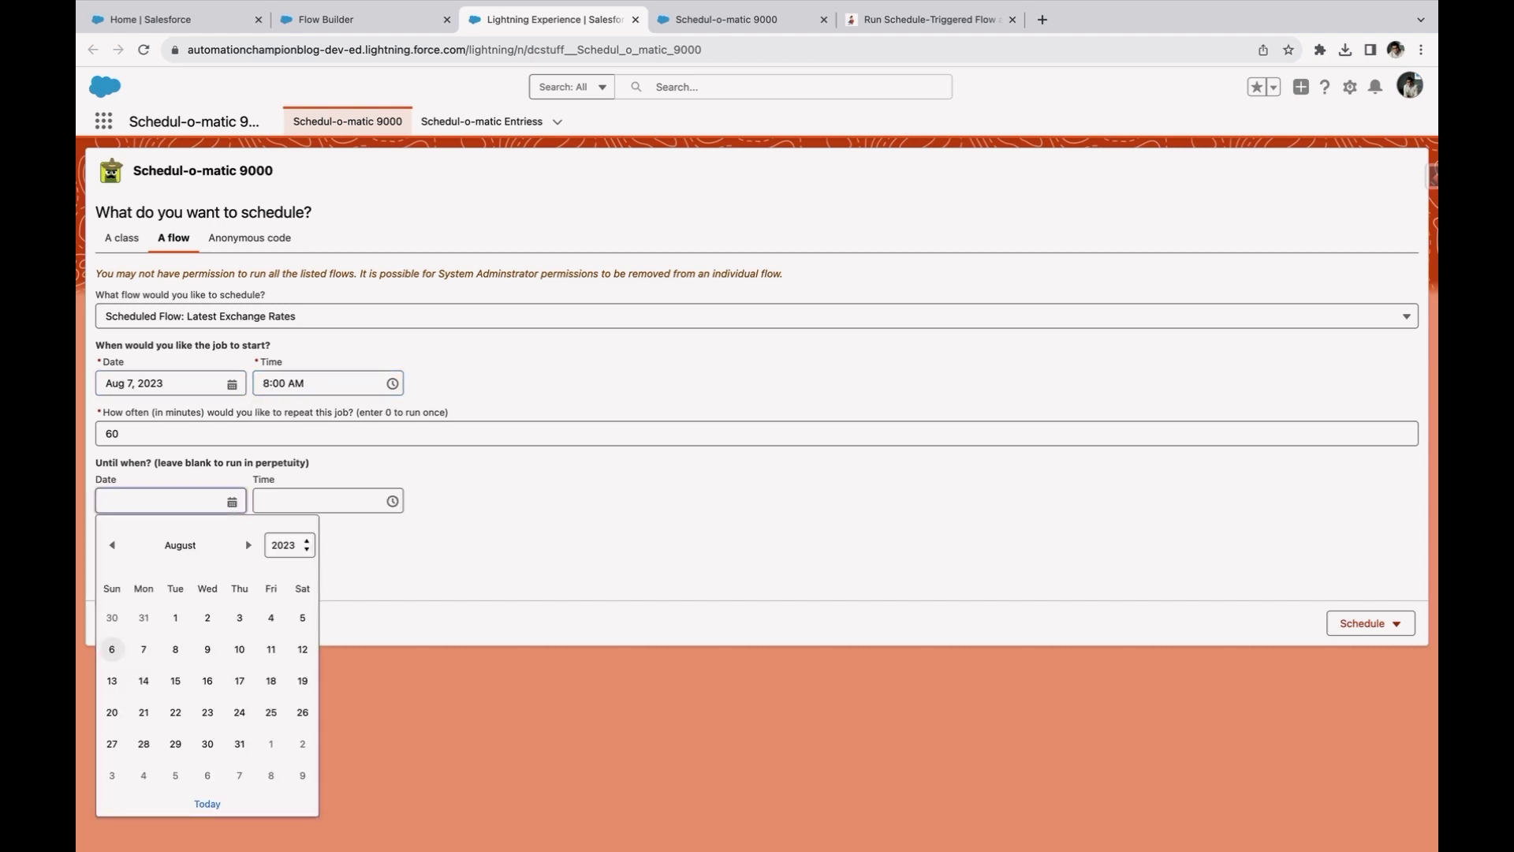
{"action": "left_click", "coordinate": [165, 500]}
{"action": "left_click", "coordinate": [142, 648]}
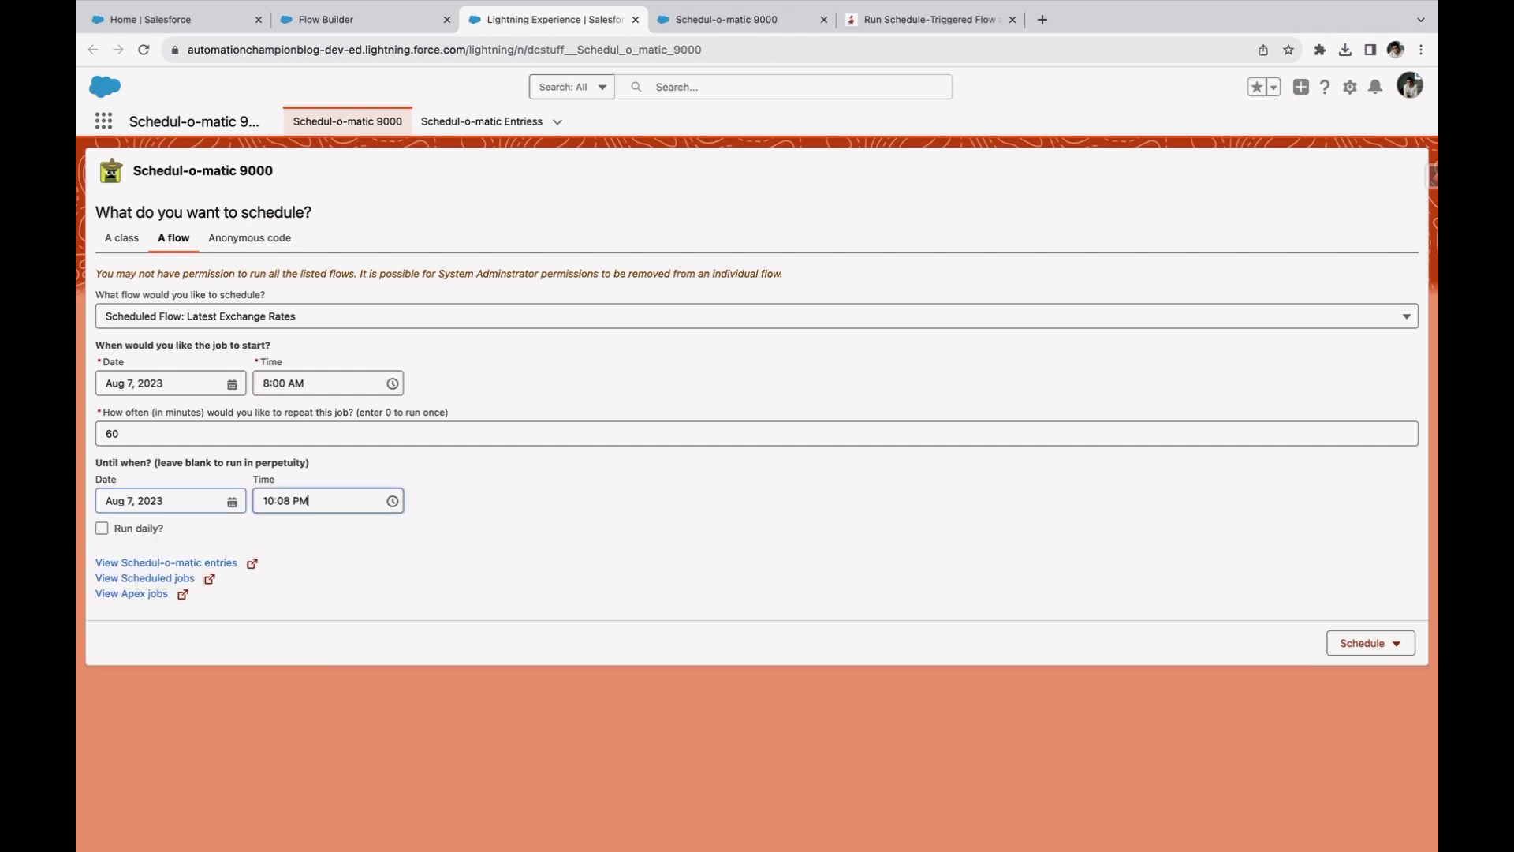
{"action": "scroll", "coordinate": [327, 591], "scroll_direction": "up", "scroll_amount": 3}
{"action": "scroll", "coordinate": [327, 591], "scroll_direction": "up", "scroll_amount": 3}
{"action": "scroll", "coordinate": [327, 591], "scroll_direction": "up", "scroll_amount": 3}
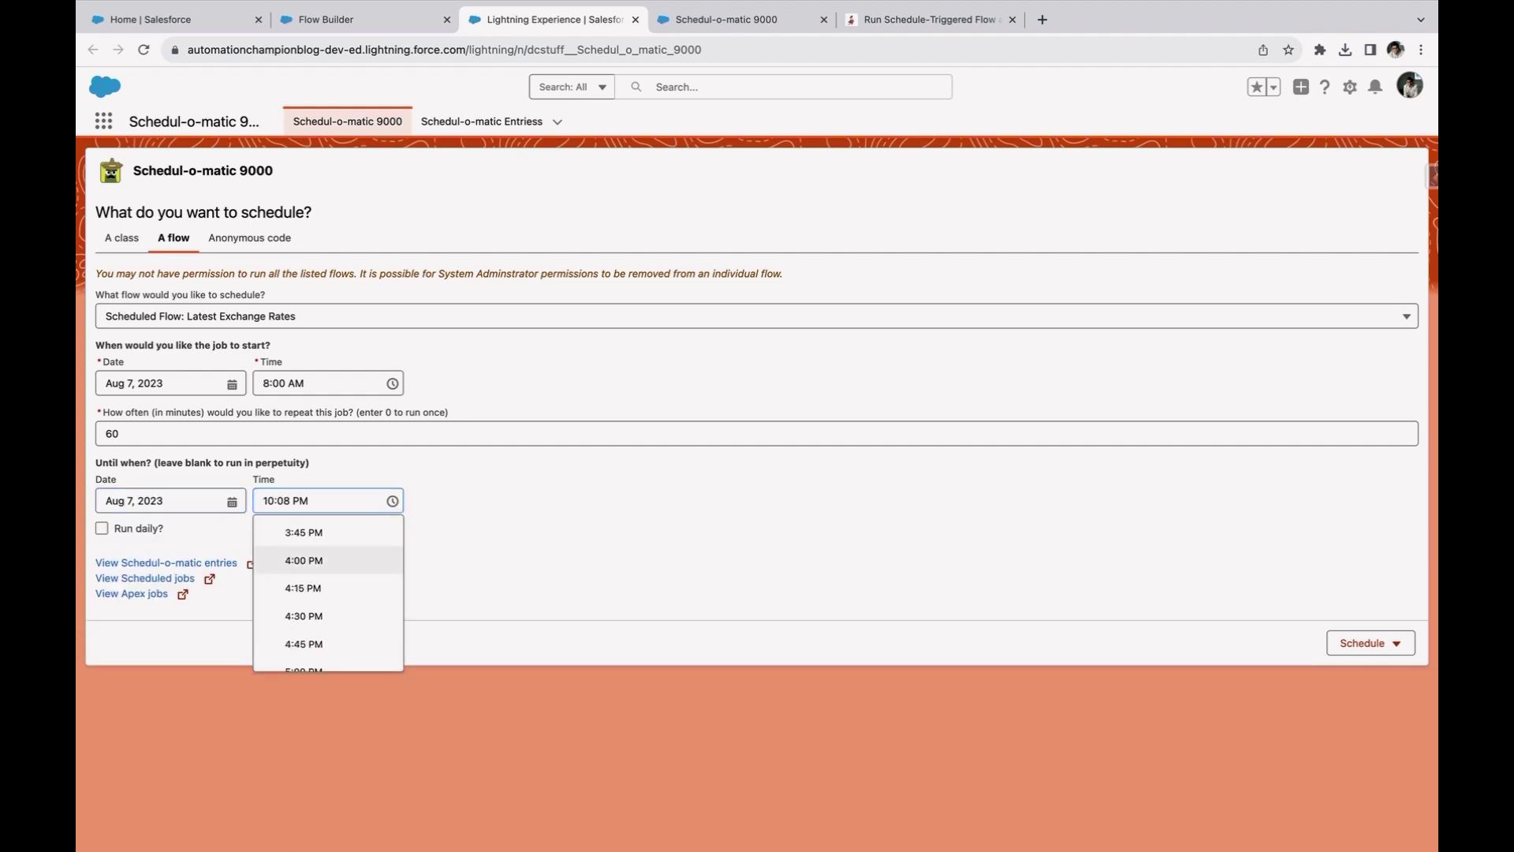
{"action": "left_click", "coordinate": [304, 560]}
{"action": "left_click", "coordinate": [102, 528]}
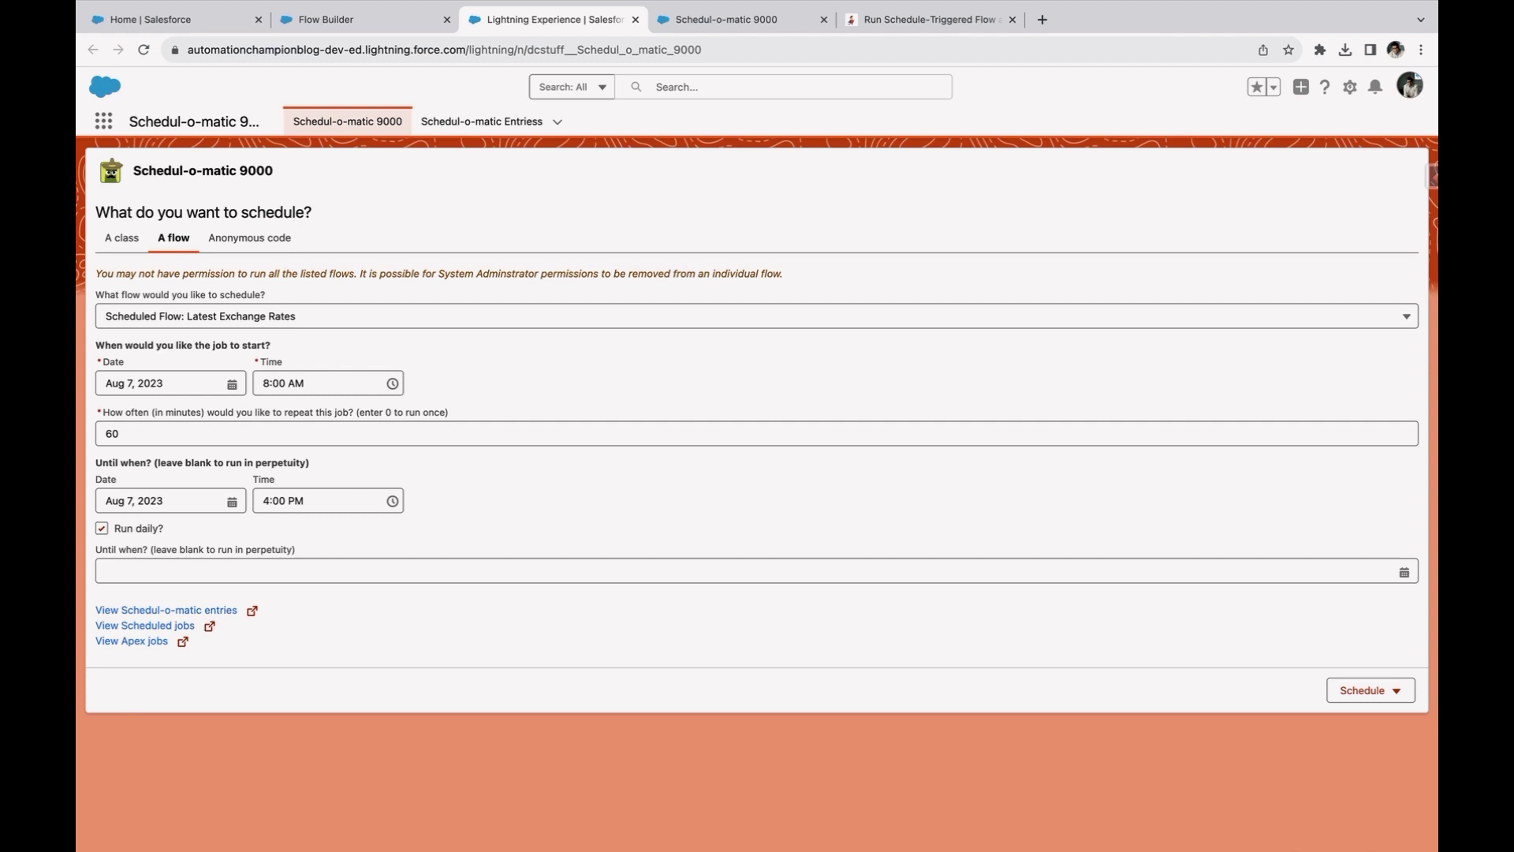
{"action": "left_click", "coordinate": [1371, 689]}
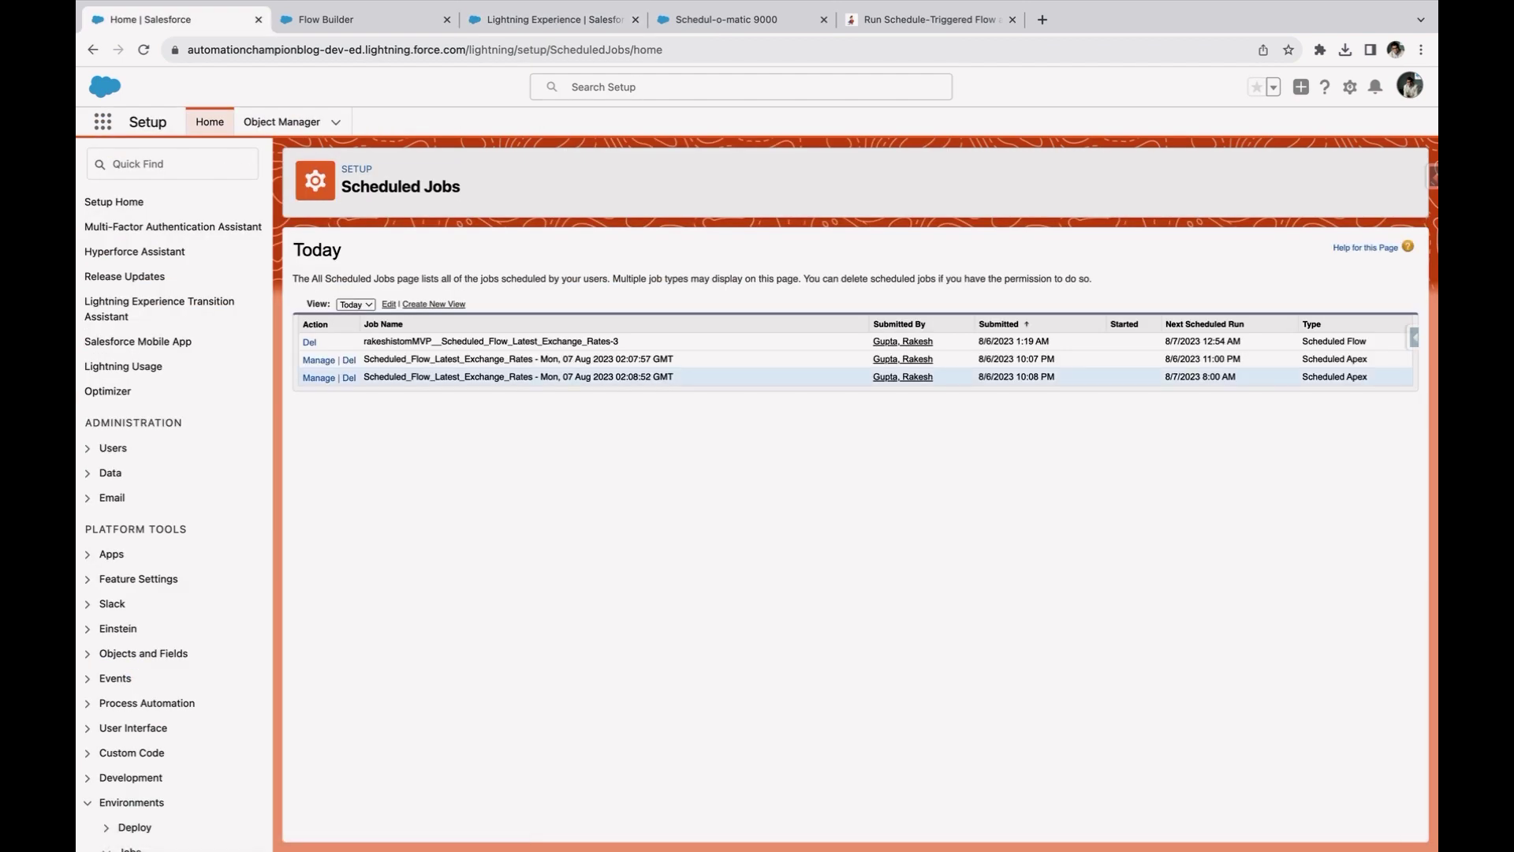
Delete the Latest Exchange Rates job due 8/6/2023 11:00 PM, keeping the 8:00 AM job.
{"action": "left_click_drag", "start_coordinate": [1238, 376], "coordinate": [1171, 376]}
{"action": "left_click", "coordinate": [350, 360]}
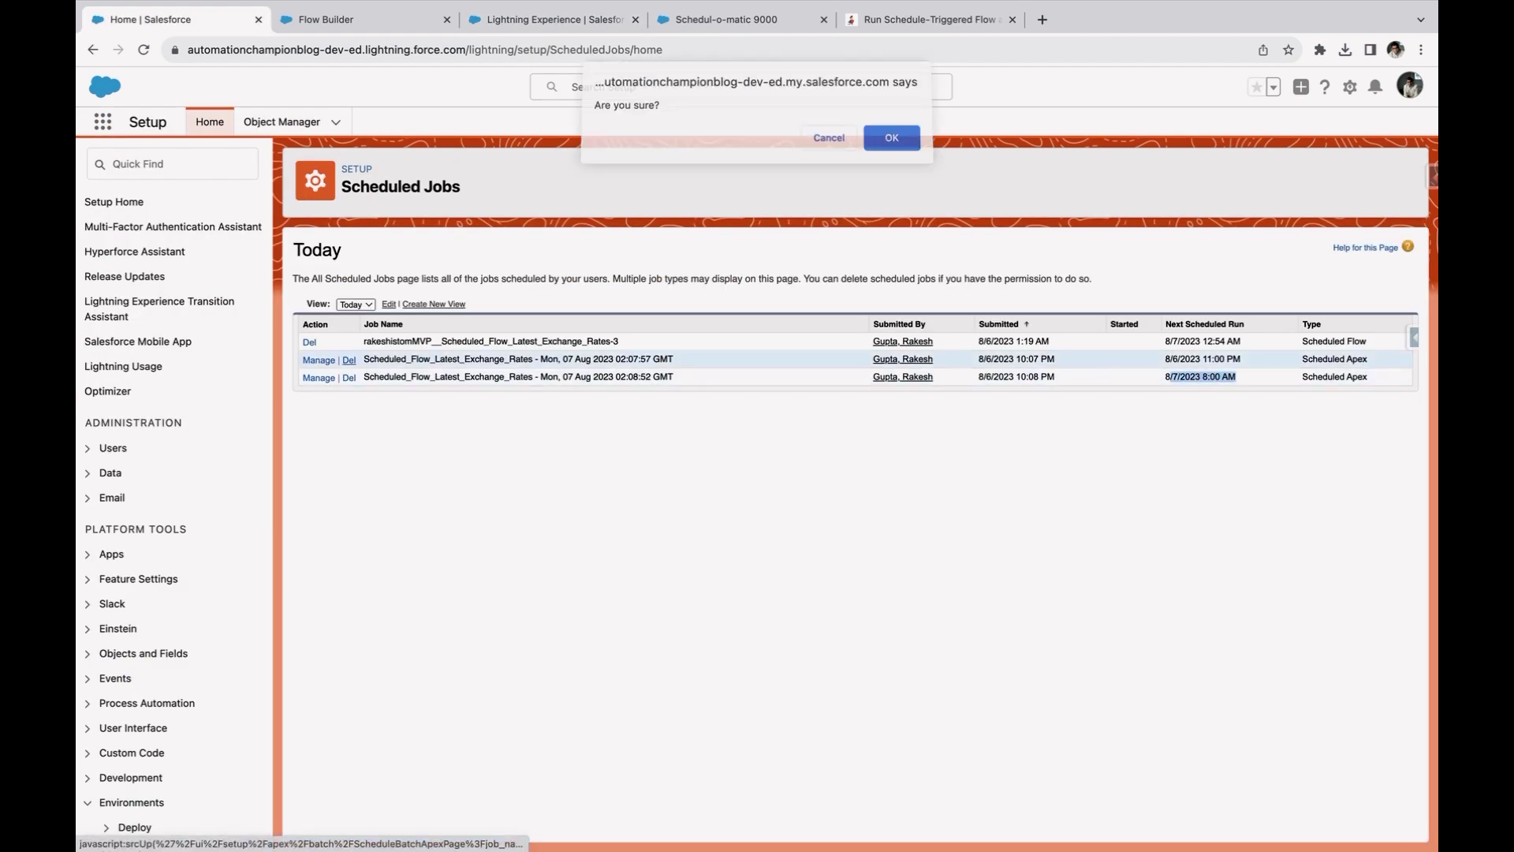
{"action": "key", "text": "Return"}
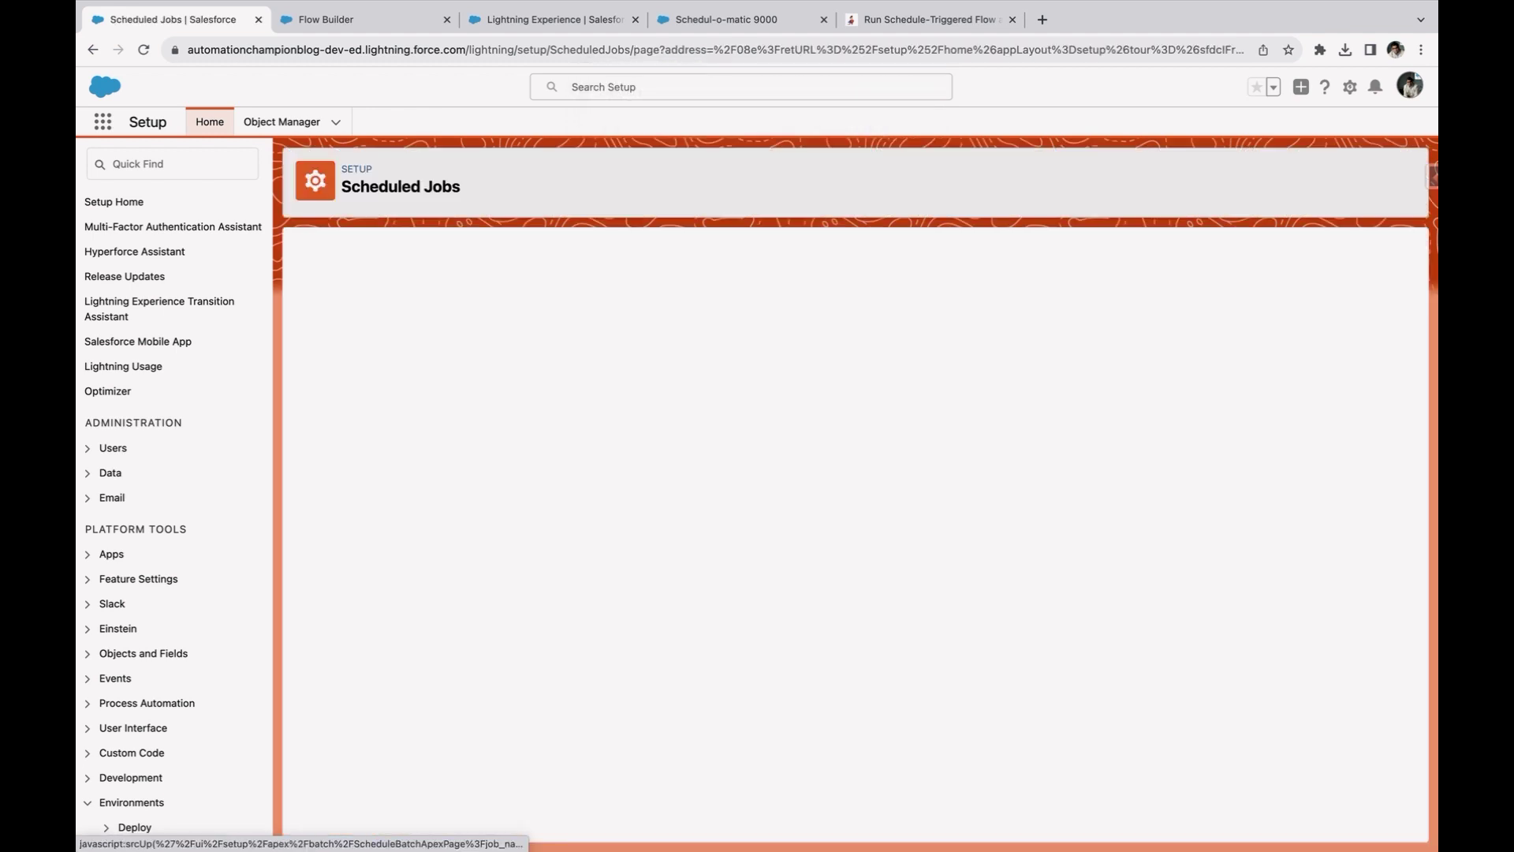